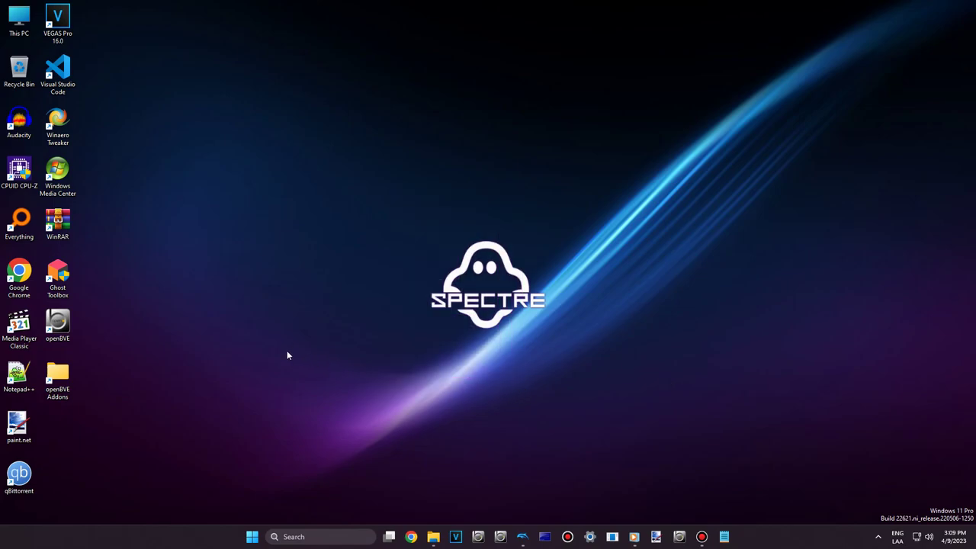
Step: Launch Windows Media Center, place its window mid-screen and complete the initial setup with the Express option
double_click(74, 166)
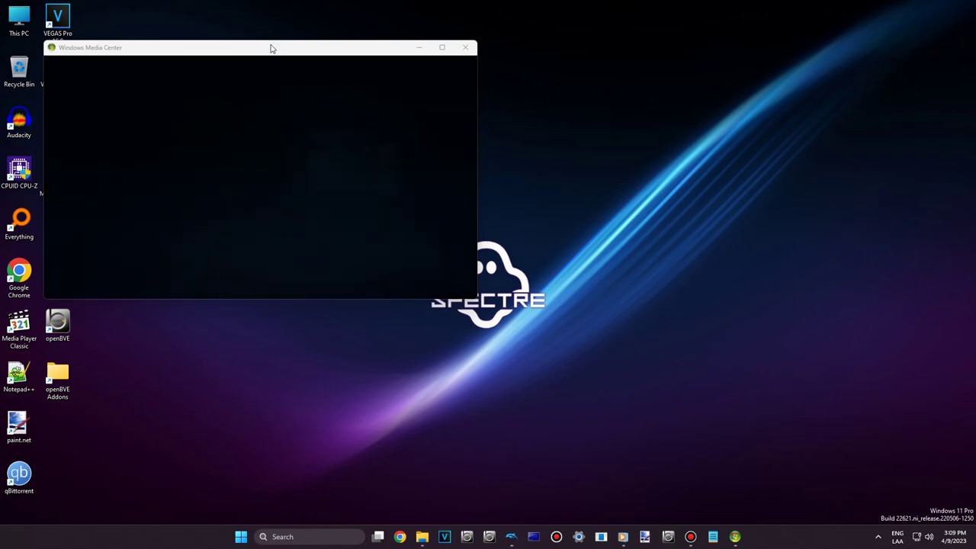
drag(278, 48, 497, 160)
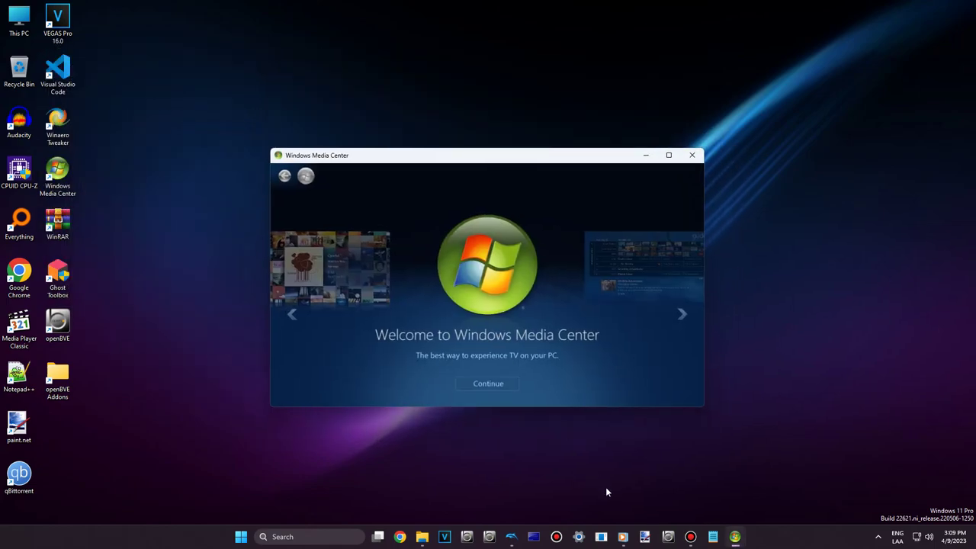
click(479, 383)
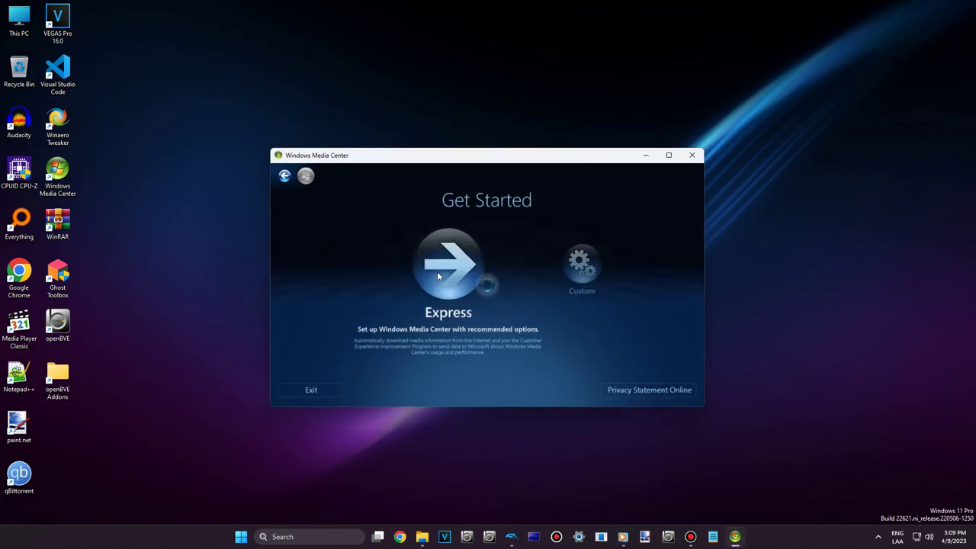
click(450, 297)
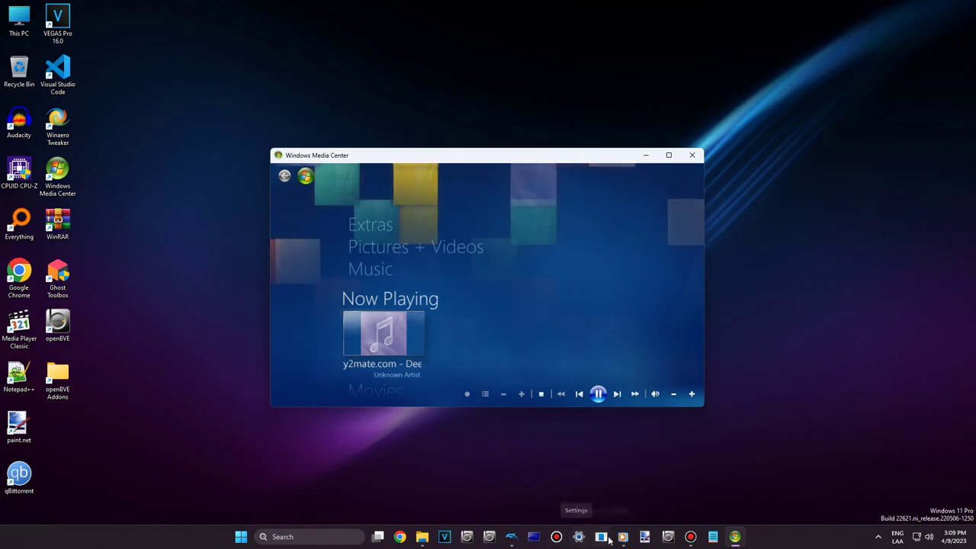
Step: Preview the separate music player window with the Deep Bloober Sea track and return to Windows Media Center
mouse_move(621, 539)
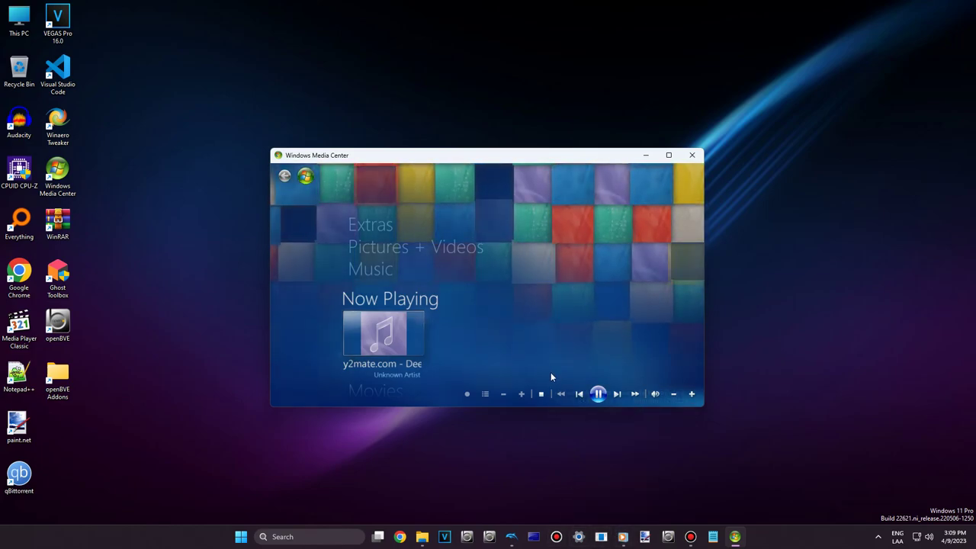
click(622, 506)
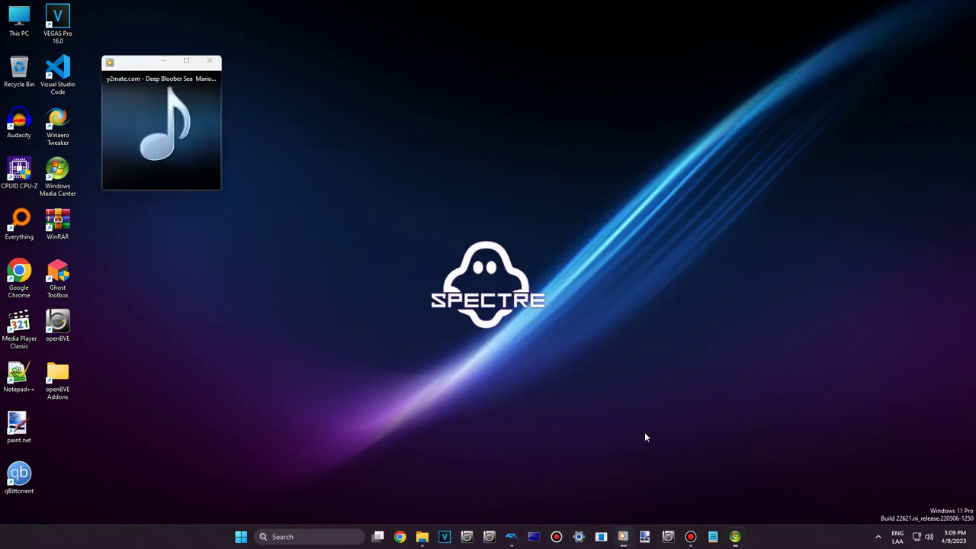
click(597, 394)
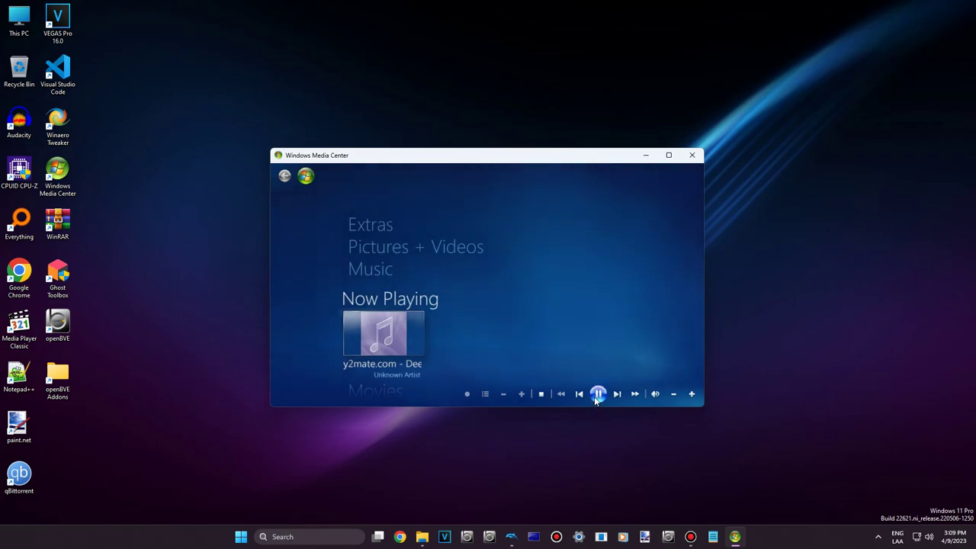
Step: Browse the Media Center start categories down to Tasks and open the settings
key(Up)
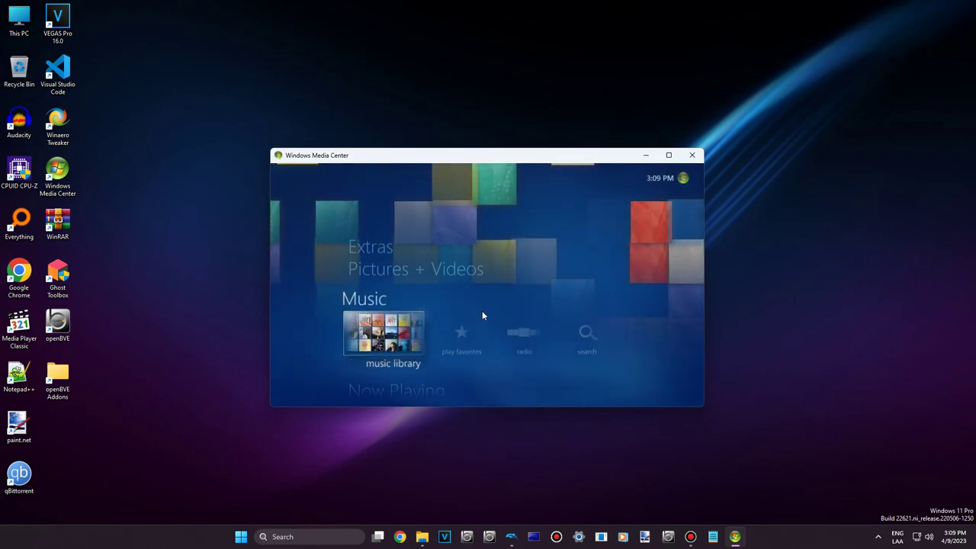
key(Down)
key(Down)
key(Down)
key(Down)
key(Up)
key(Down)
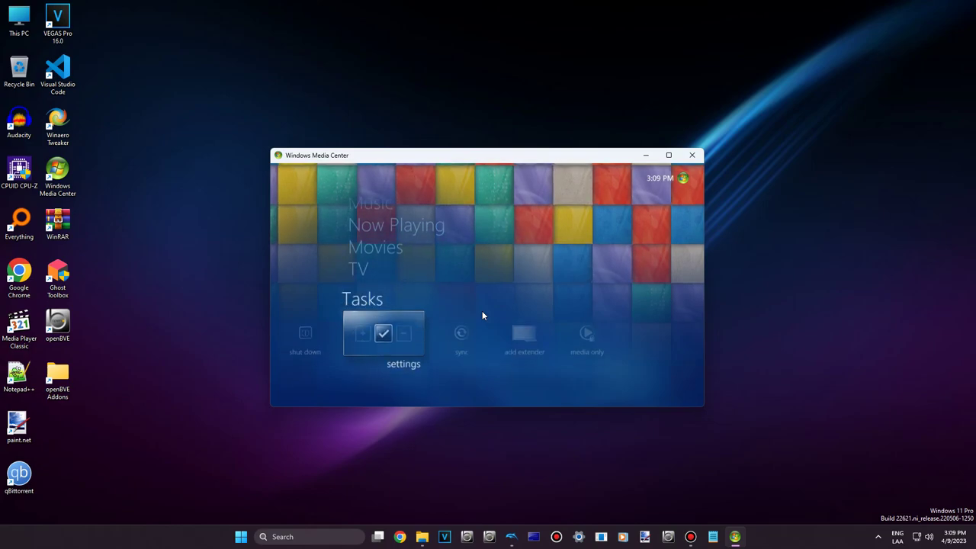
key(Return)
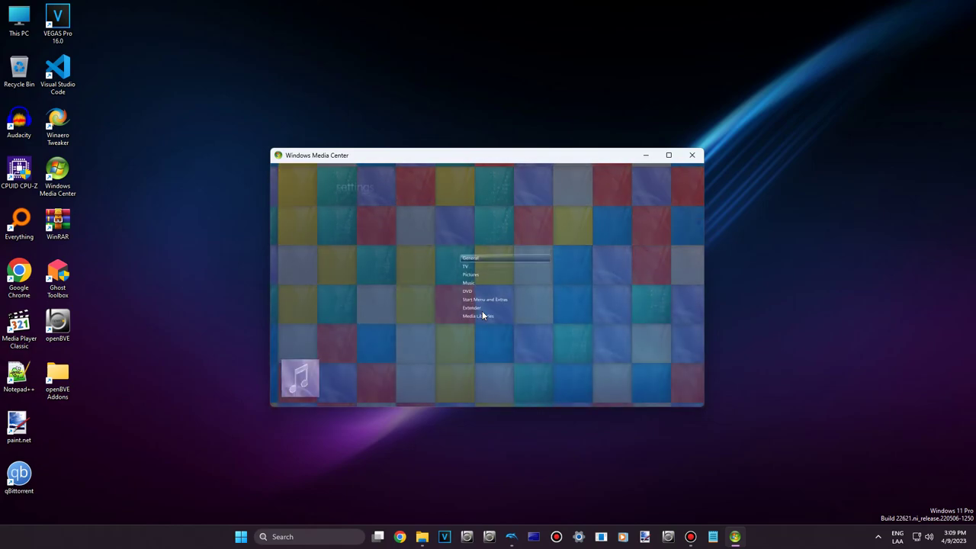
Step: View the Software Version page found in the General settings under About Windows Media Center
key(Return)
key(Down)
key(Down)
key(Down)
key(Down)
key(Down)
key(Down)
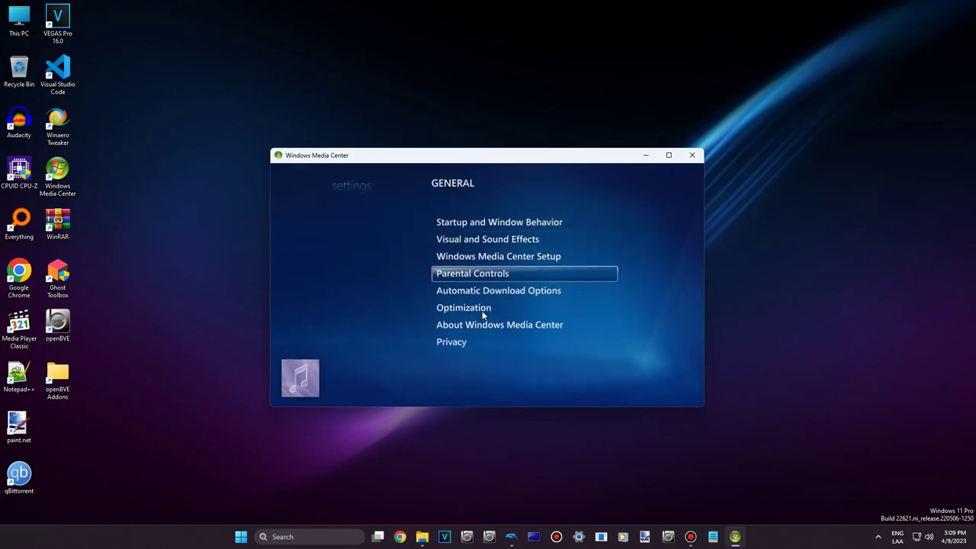
key(Return)
key(Return)
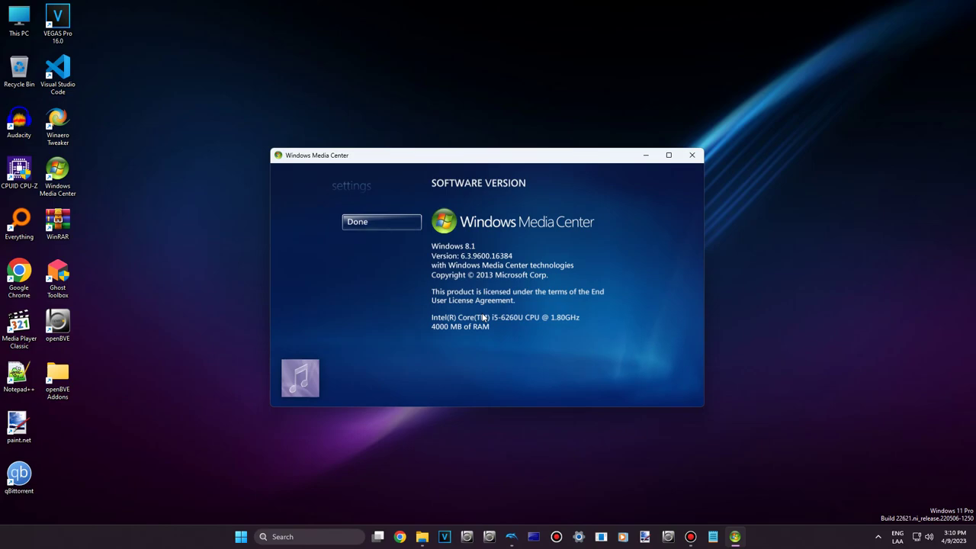
Step: Switch to the Dolphin window running Mario Kart Wii
mouse_move(457, 403)
mouse_move(511, 536)
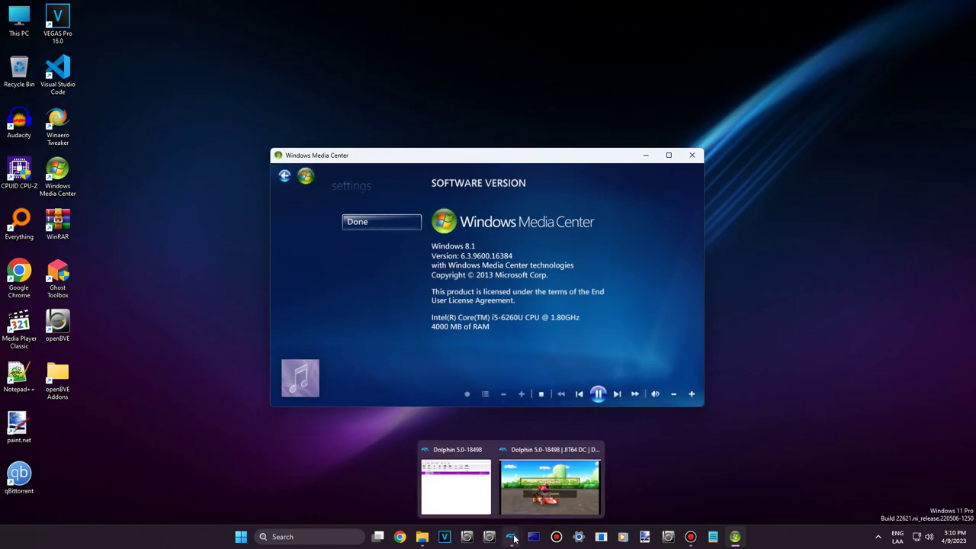
mouse_move(520, 495)
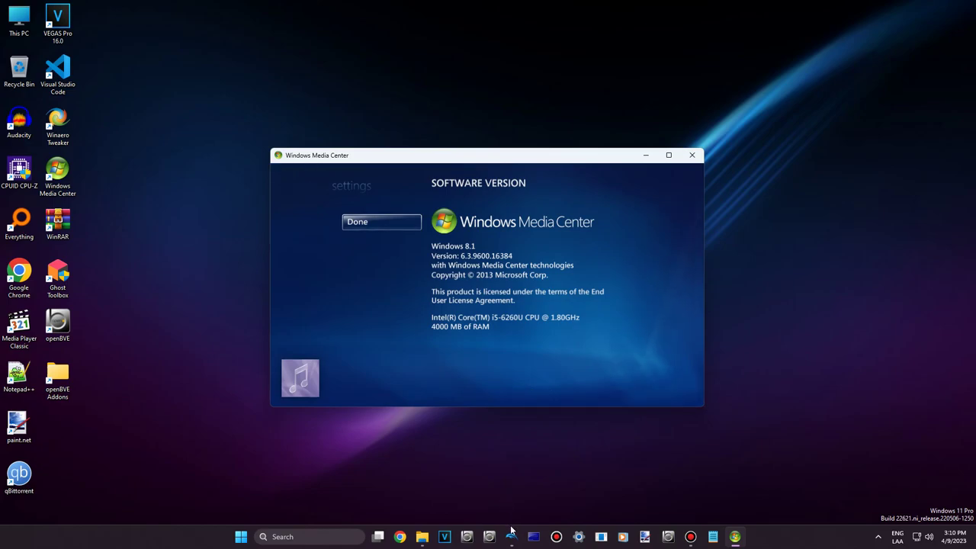
click(533, 473)
Step: Run winver to check the installed Windows version, and close the About Windows dialog
key(super+r)
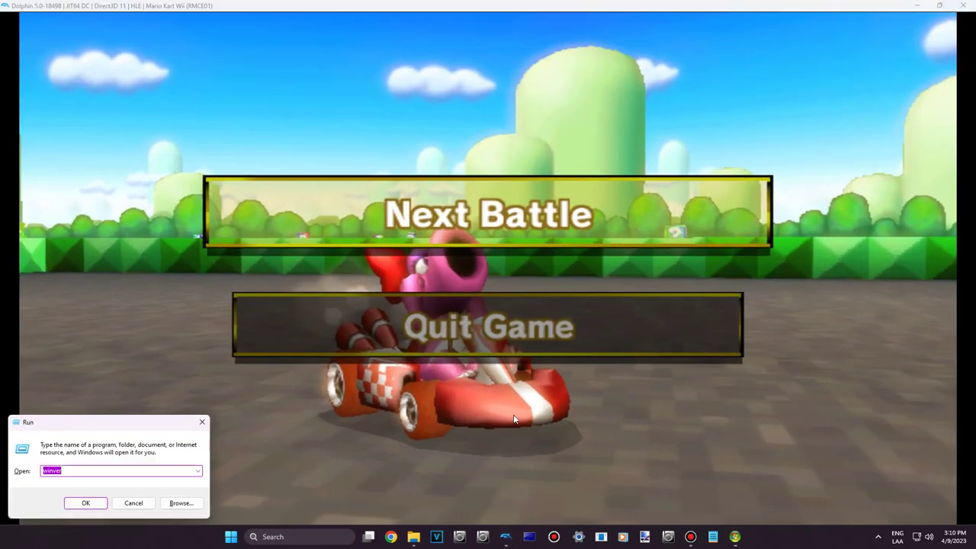
key(Return)
drag(150, 30, 224, 79)
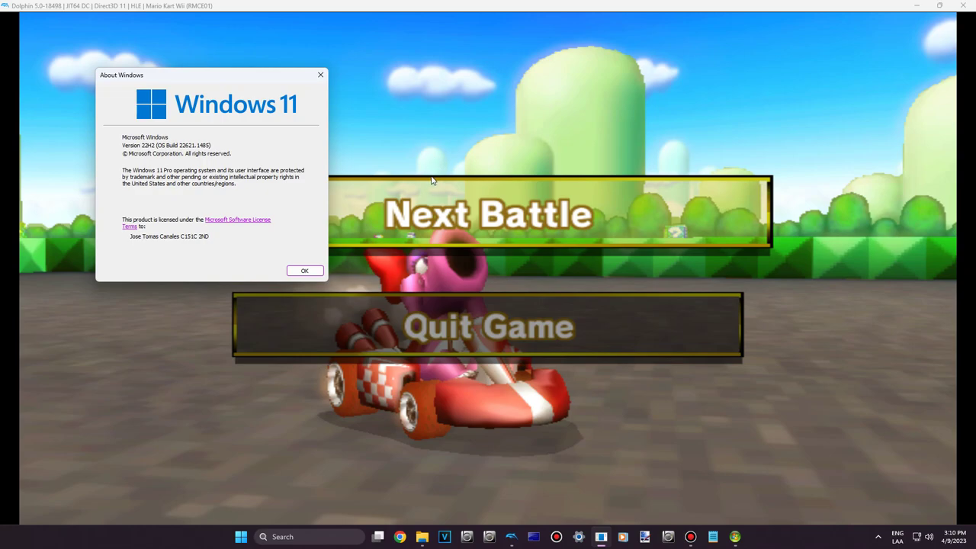
key(Return)
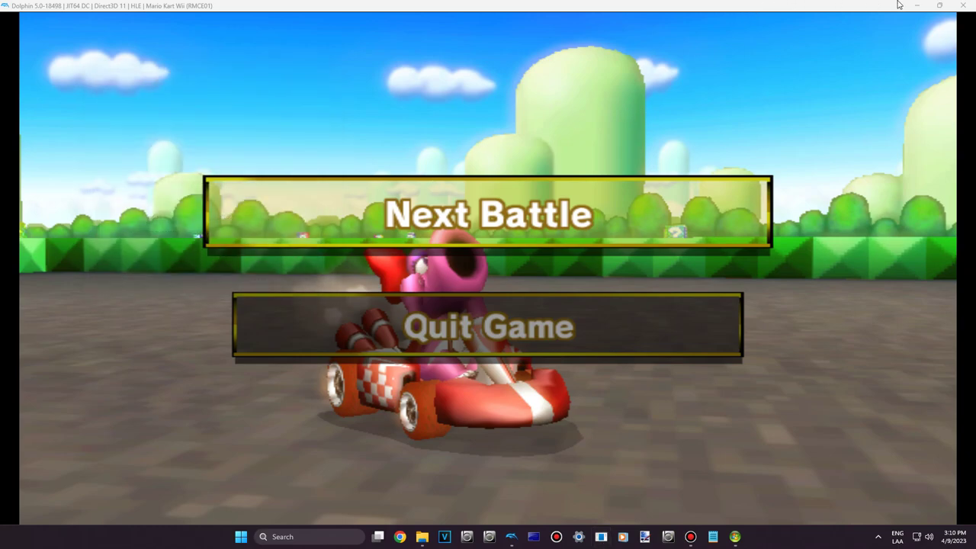
Step: Minimize the Dolphin window and back out of the Media Center version page to the start screen
click(905, 7)
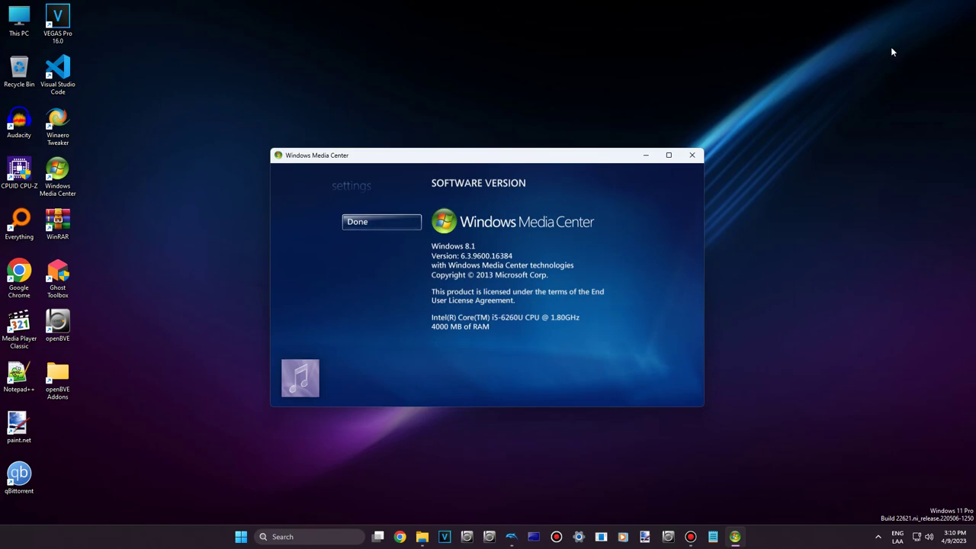
key(Return)
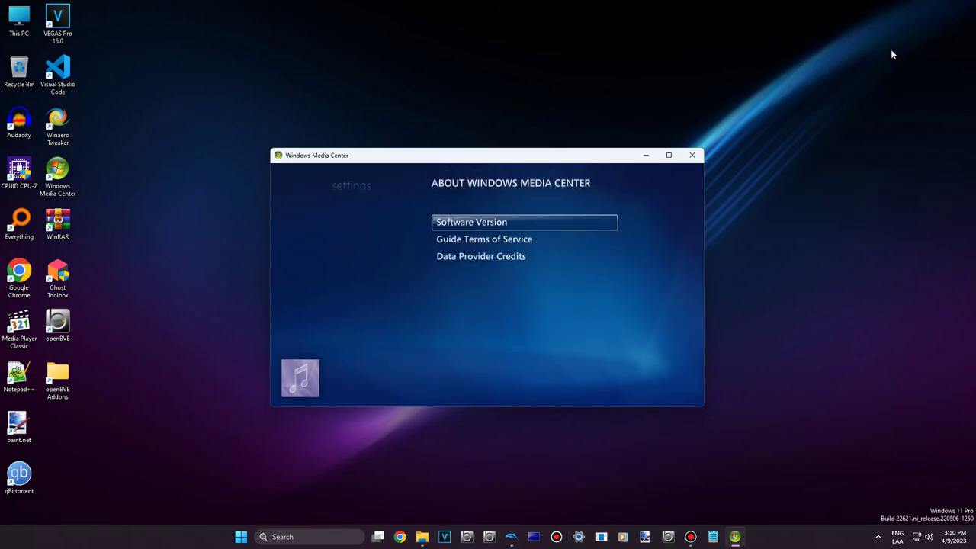
key(BackSpace)
key(BackSpace)
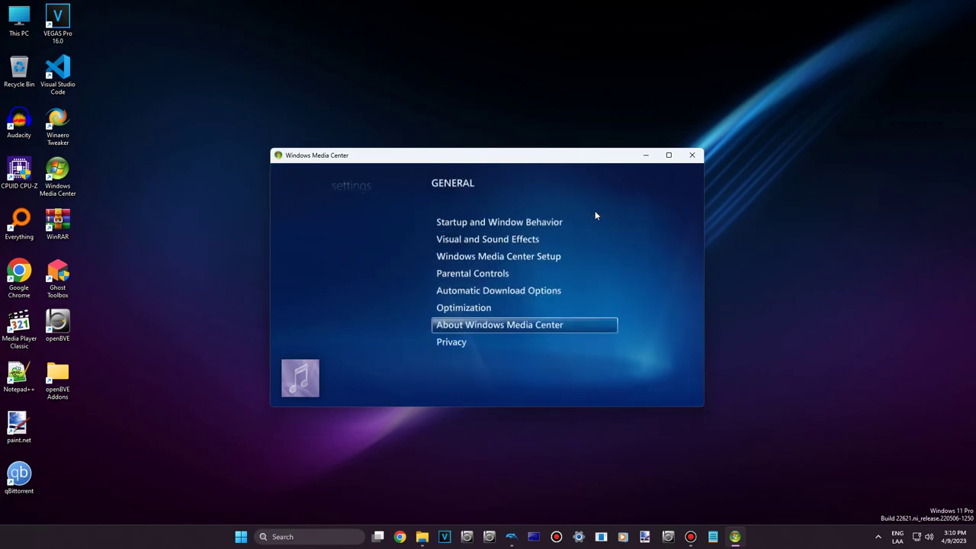
key(BackSpace)
Step: Browse the start screen categories up to Pictures + Videos and stop on Now Playing
key(Up)
key(Up)
key(Up)
key(Up)
key(Up)
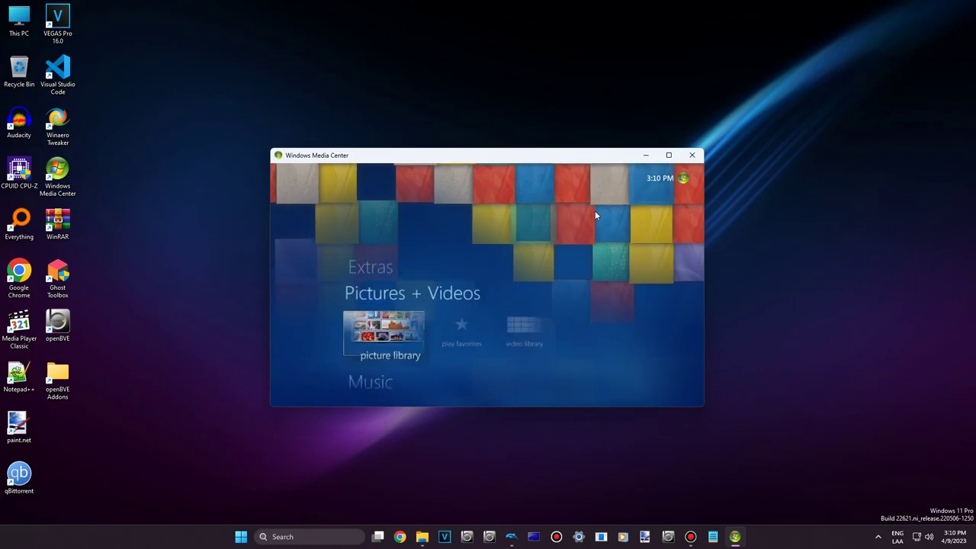
key(Down)
key(Down)
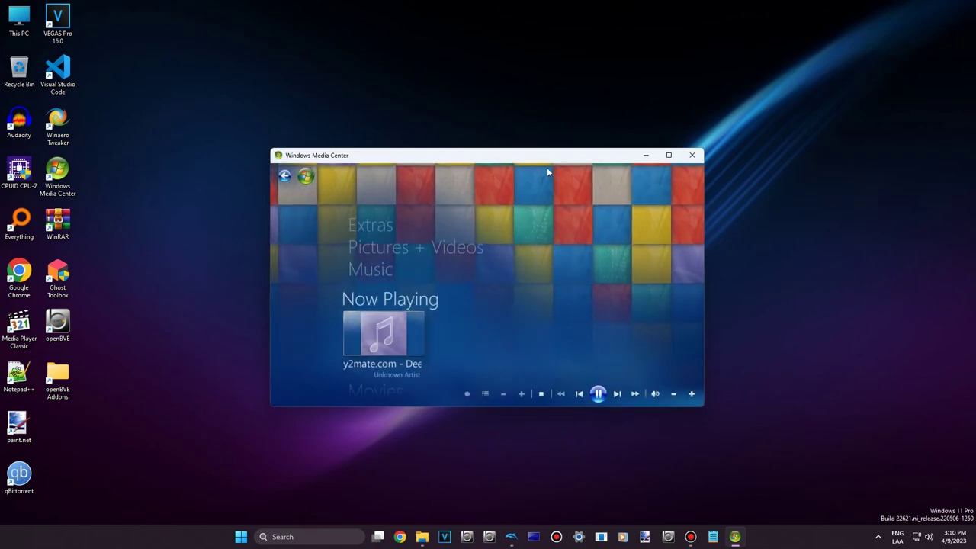
Step: Reposition the Media Center window, and briefly view the Mi Musica folder before minimizing it
drag(524, 155, 540, 177)
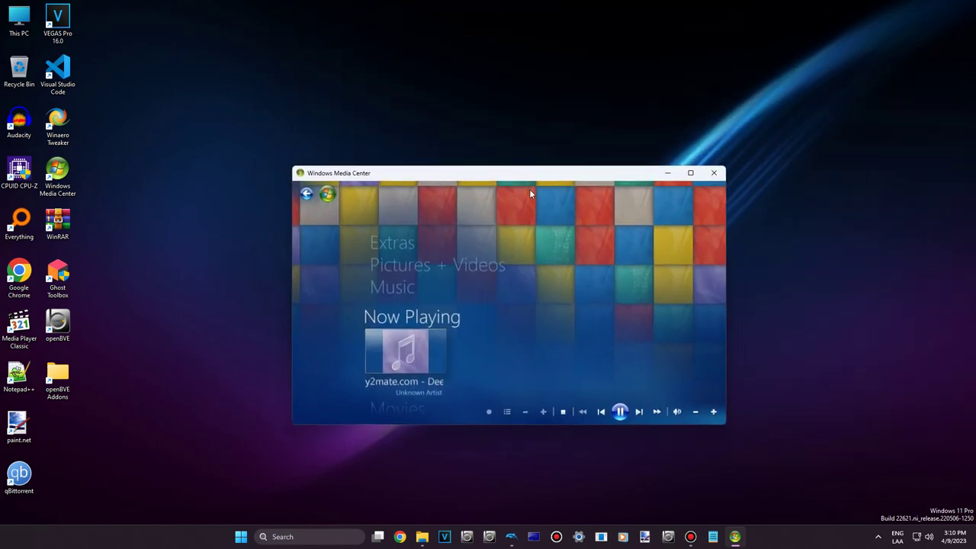
click(422, 536)
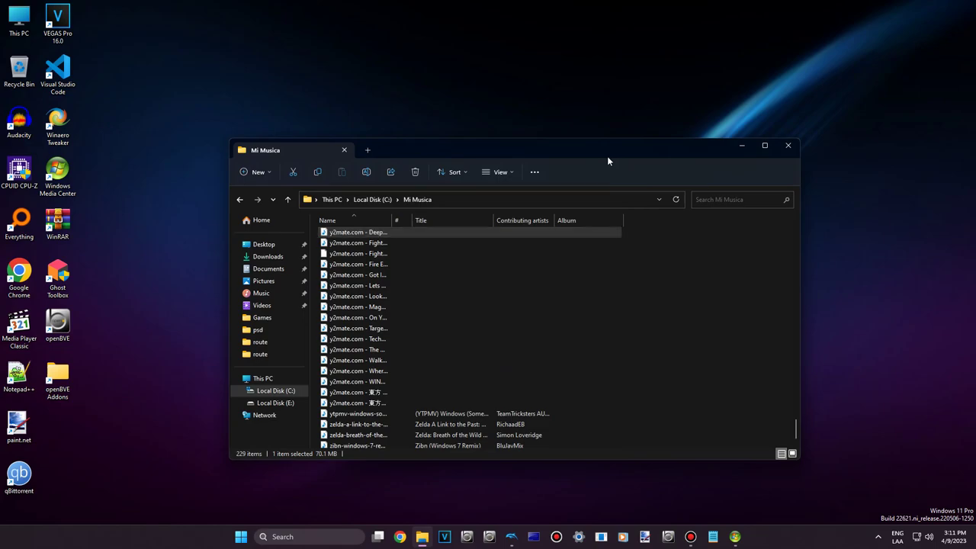
mouse_move(576, 153)
mouse_down()
mouse_move(549, 124)
mouse_move(923, 160)
mouse_move(587, 146)
mouse_up()
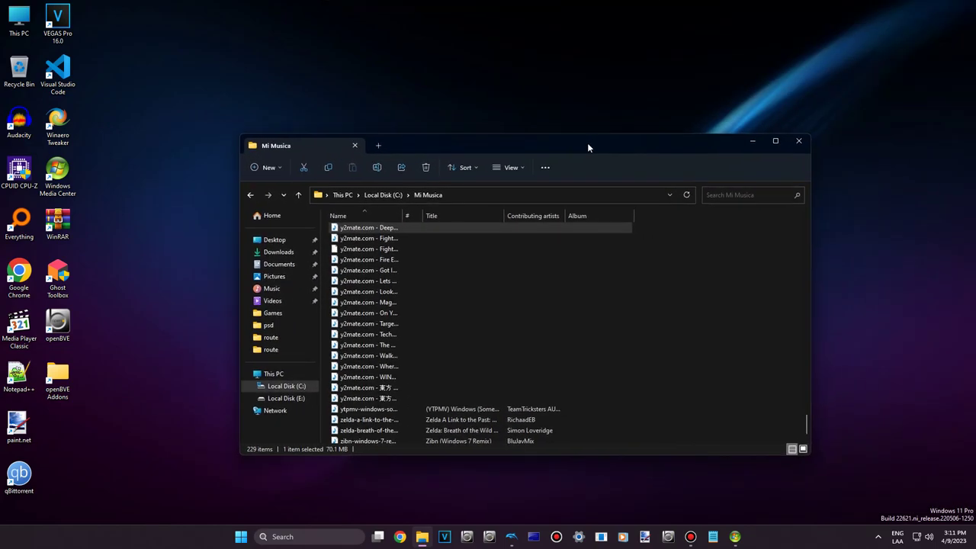
click(753, 143)
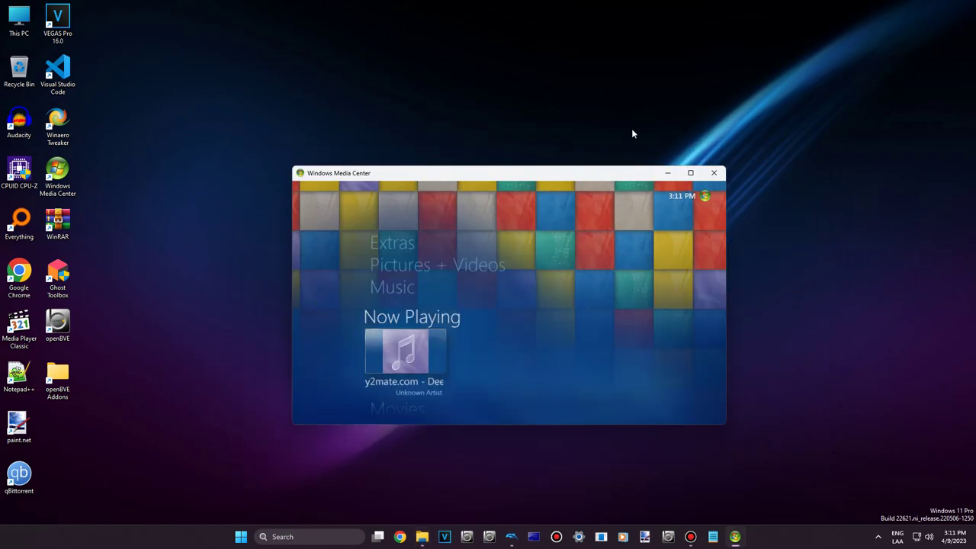
drag(587, 173, 573, 160)
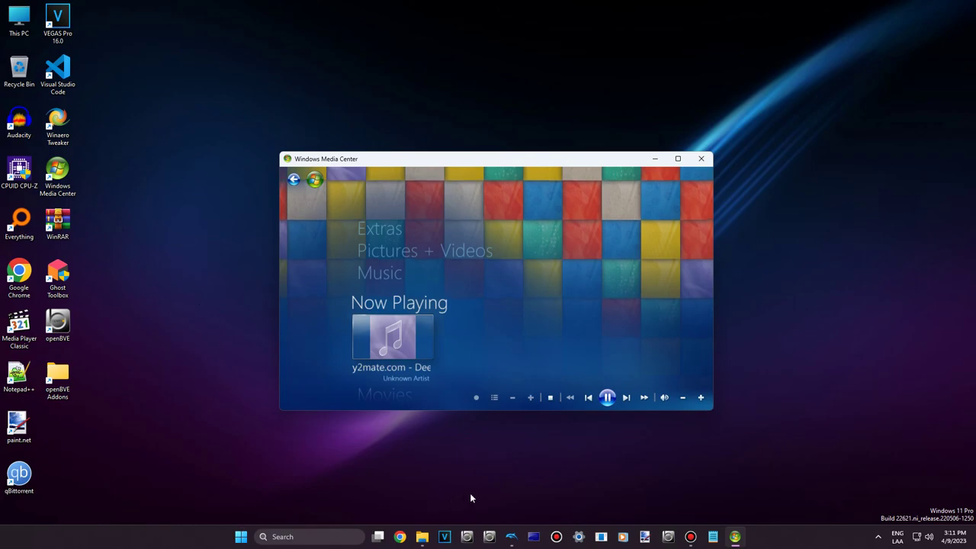
Step: Switch to the Dolphin game window and try to close the Windows Media Center window
mouse_move(517, 538)
click(527, 511)
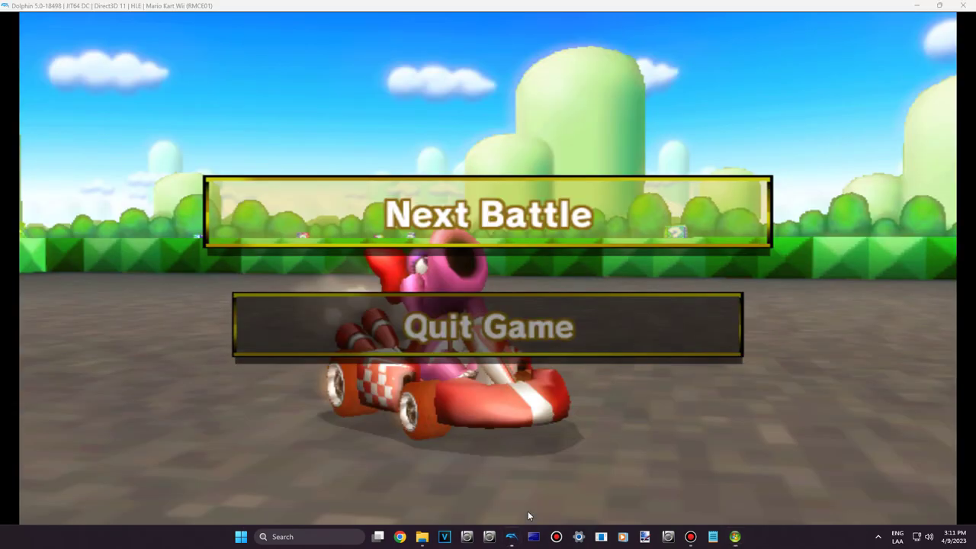
right_click(736, 543)
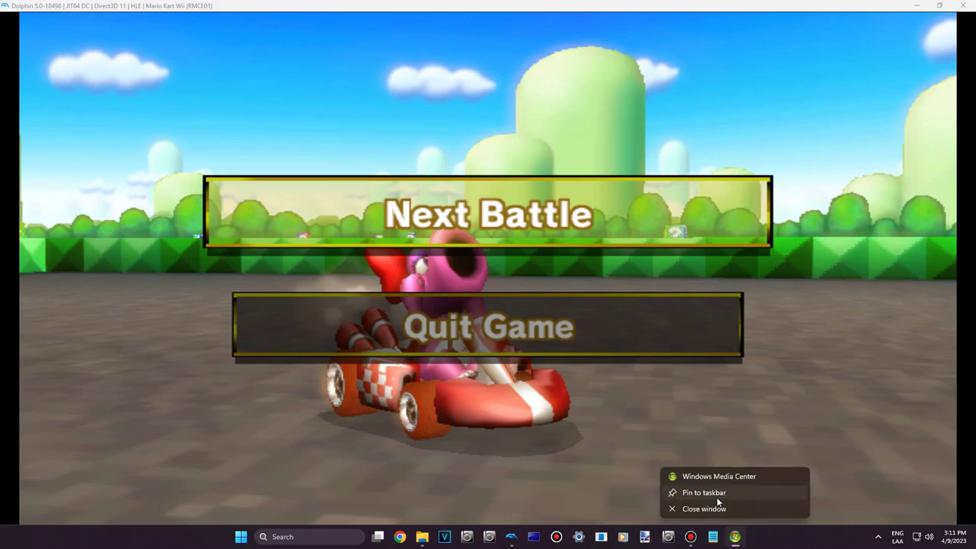
click(725, 505)
Step: Disable automatic updates for the Windows Media Center background updater and check its update options
click(878, 536)
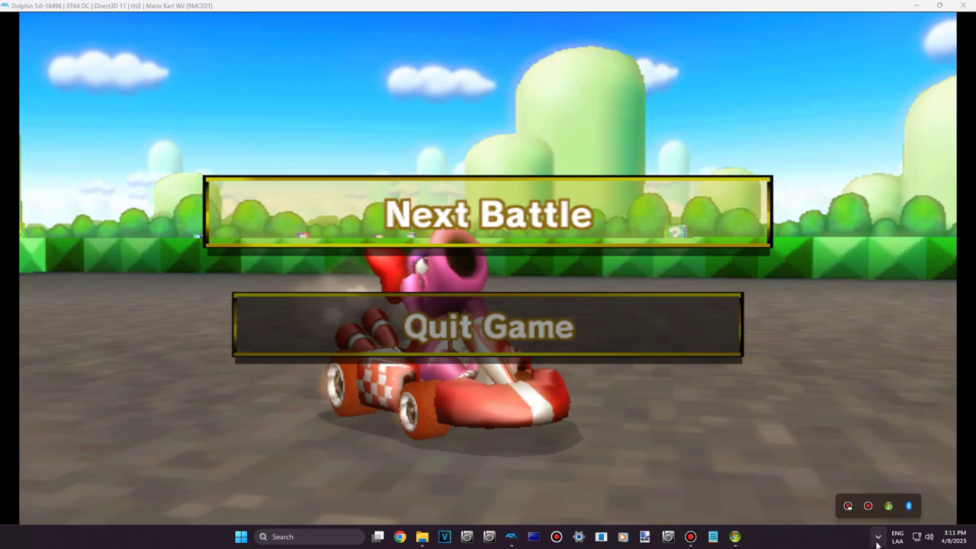
right_click(890, 506)
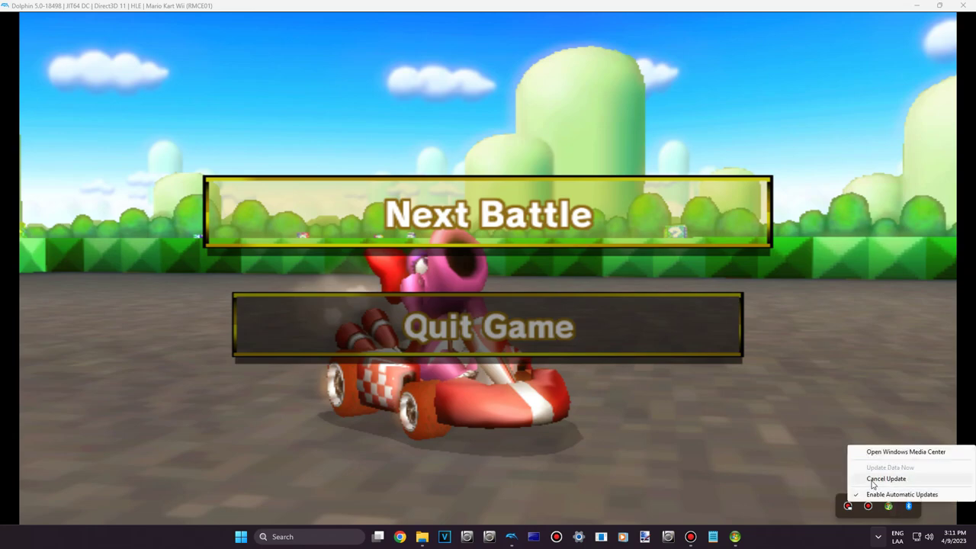
click(880, 494)
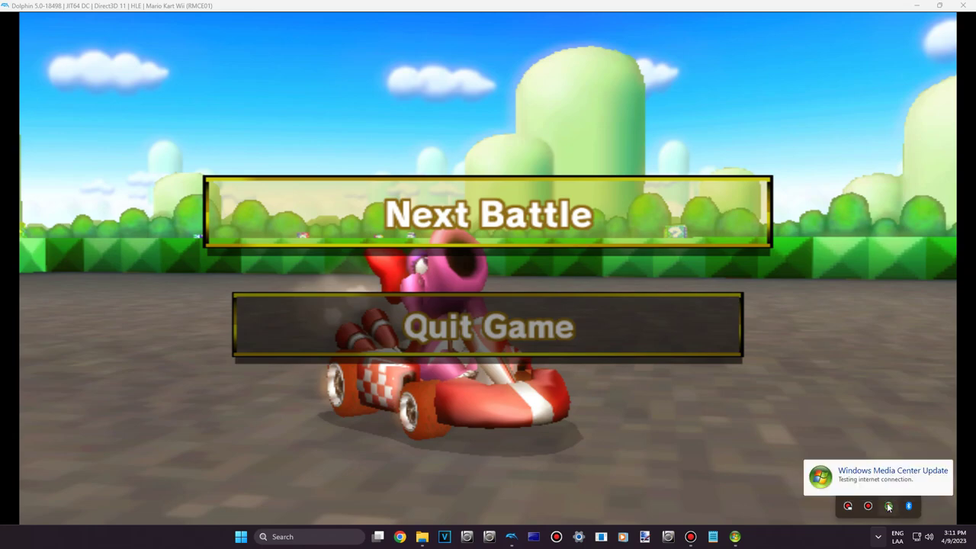
right_click(889, 506)
click(880, 493)
right_click(889, 506)
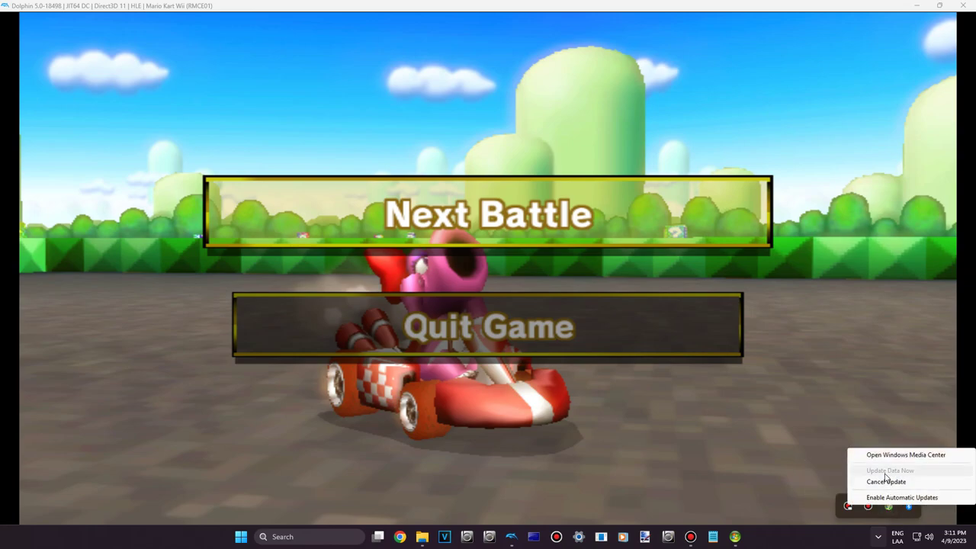
click(808, 538)
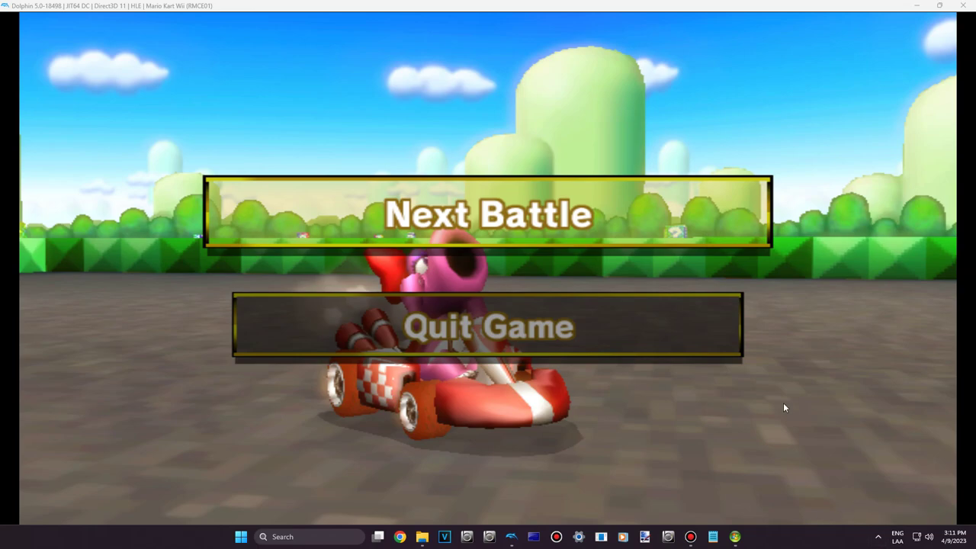
Step: Open the system's About page, review the device details, copy the Windows specifications and minimize Settings
click(241, 537)
click(241, 536)
right_click(241, 536)
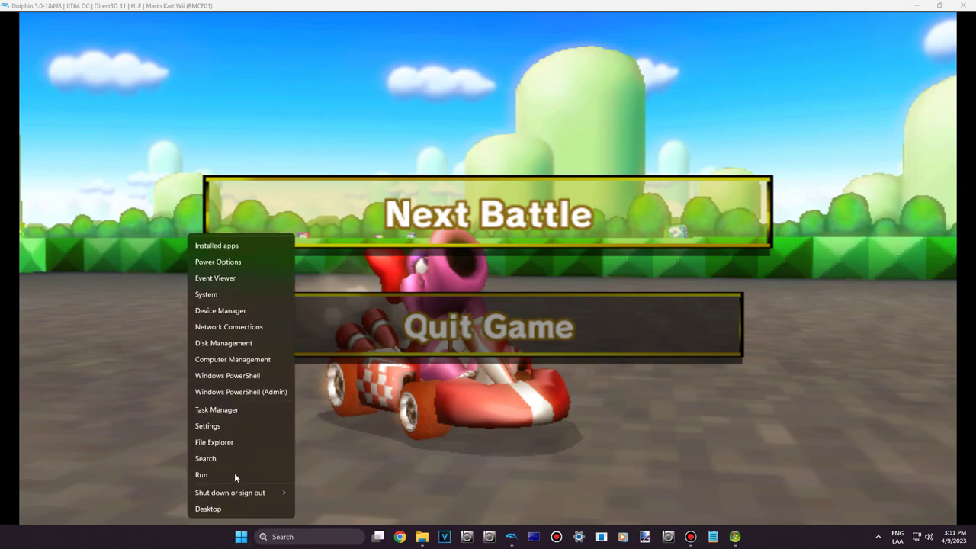
click(247, 295)
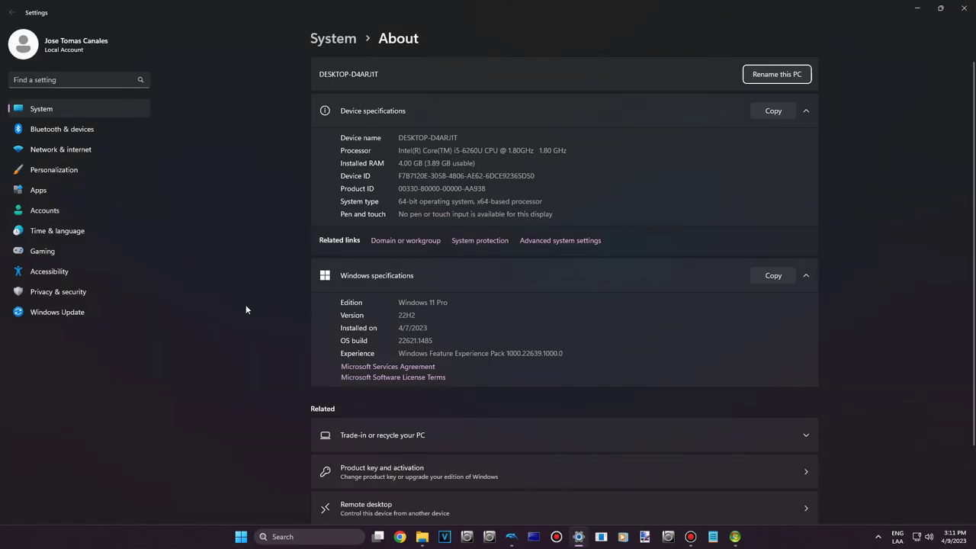
scroll(245, 304, down, 2)
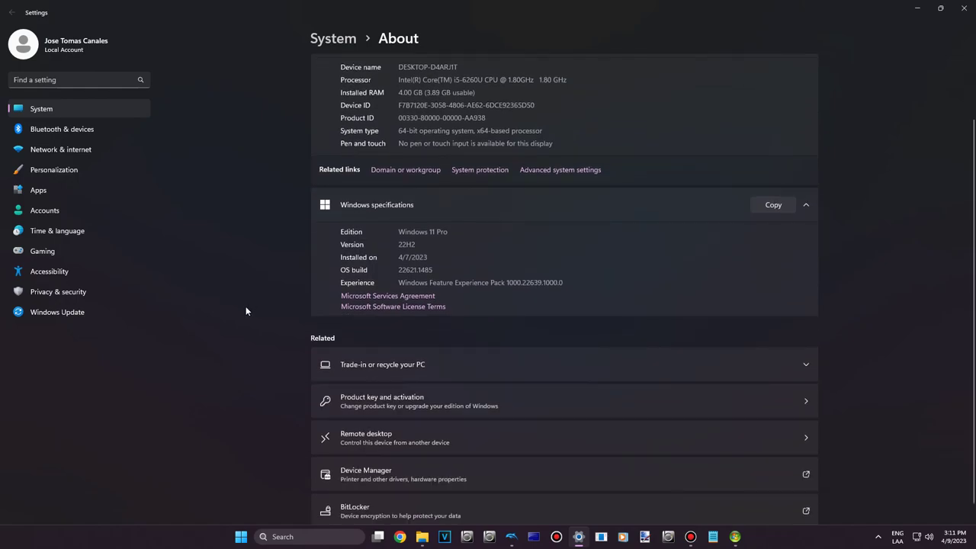
scroll(237, 317, down, 1)
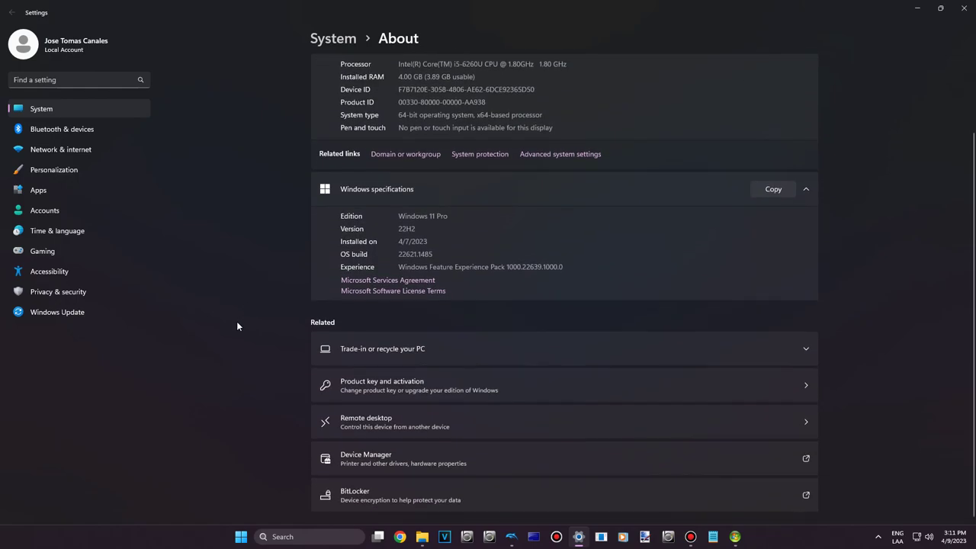
scroll(236, 324, up, 2)
click(766, 272)
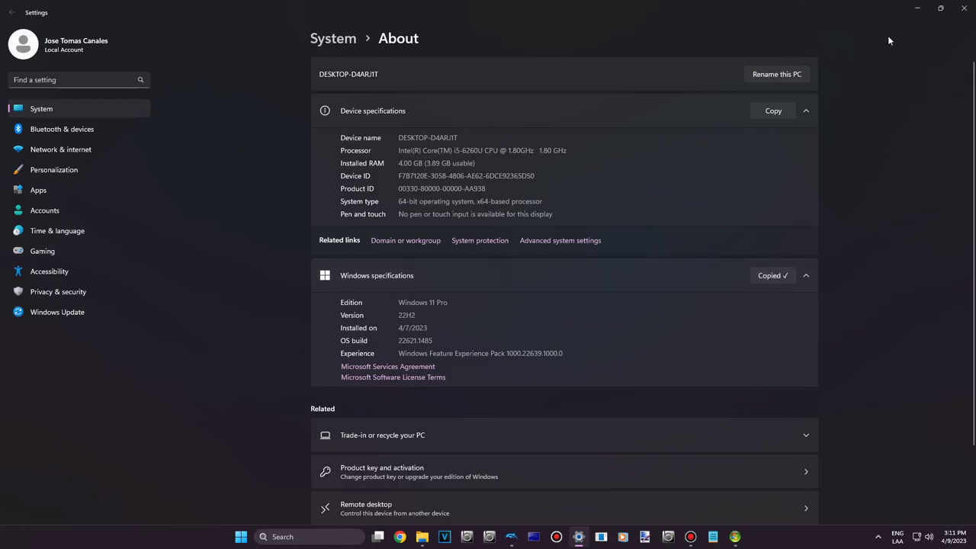
click(910, 7)
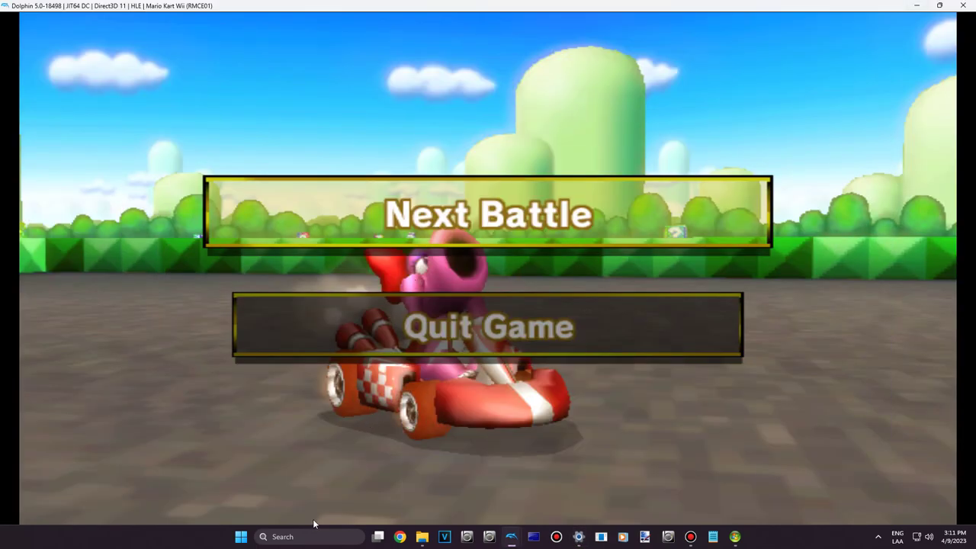
Step: Open Notepad and paste the copied Windows specifications into the document
click(313, 533)
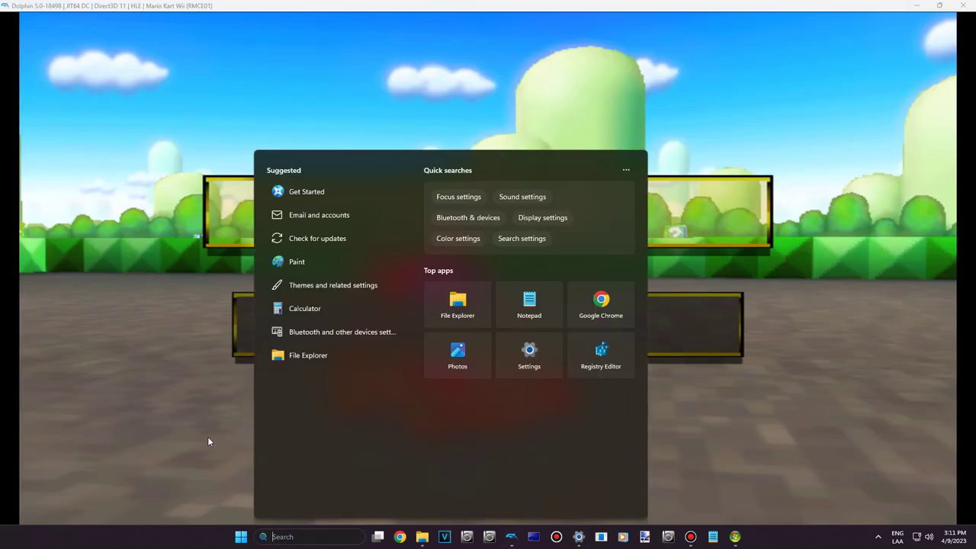
click(529, 305)
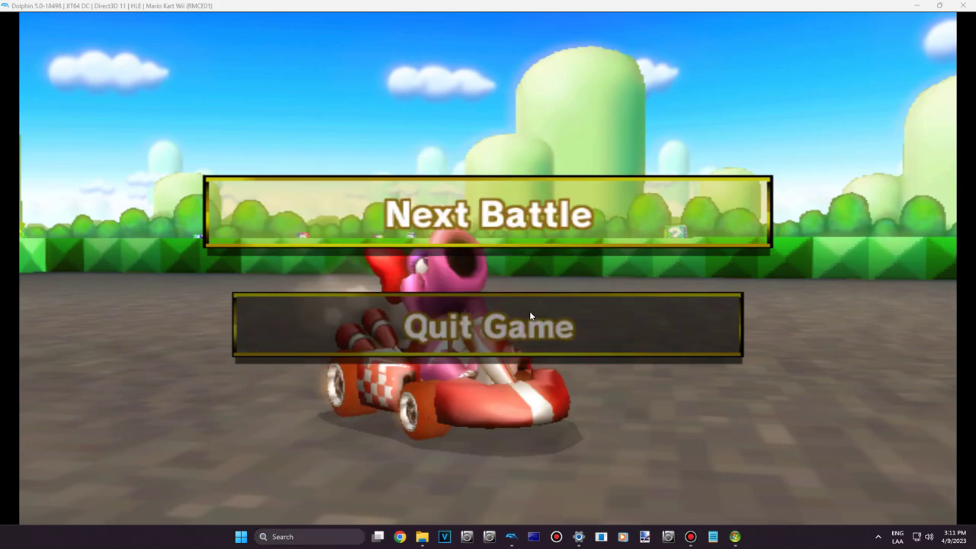
key(ctrl+v)
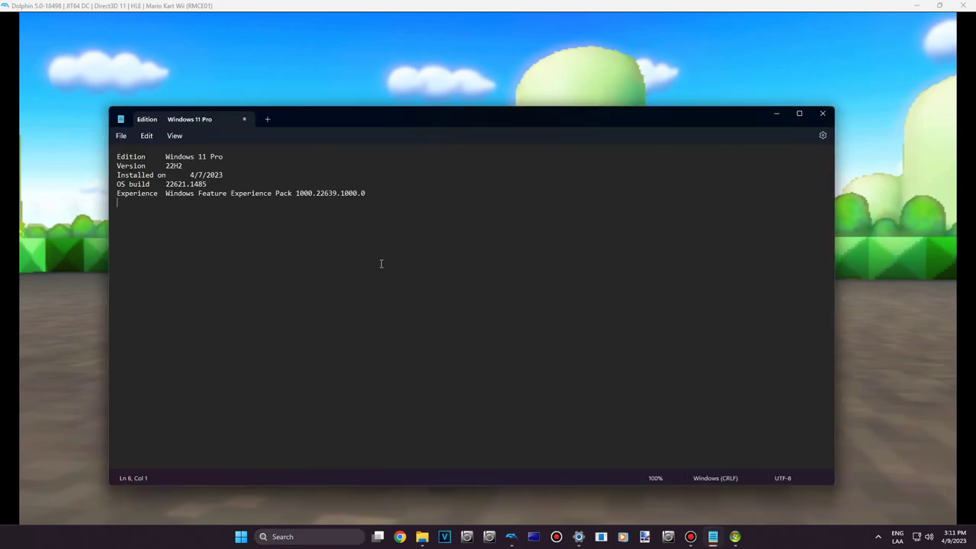
Step: Set Notepad's font family to Segoe UI and the font size to 24
click(822, 139)
click(508, 223)
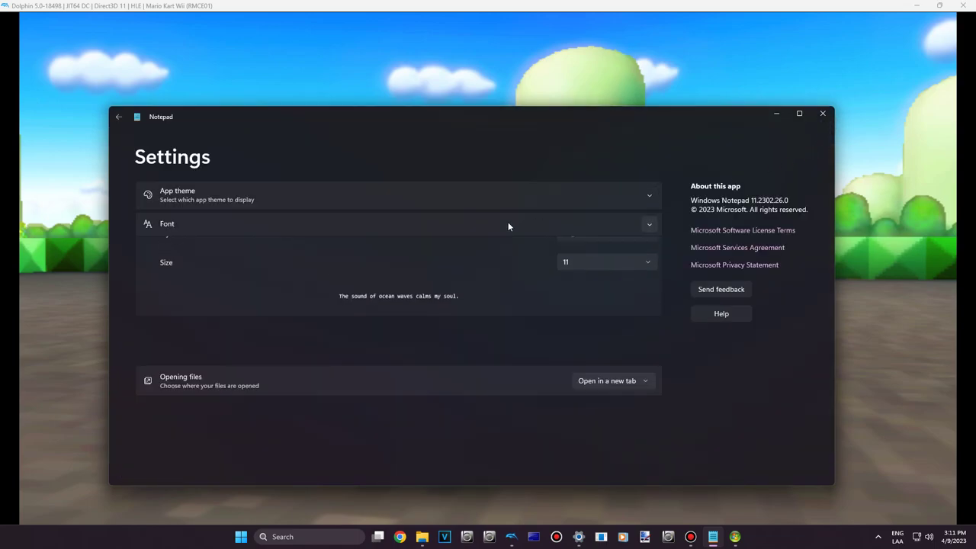
click(565, 254)
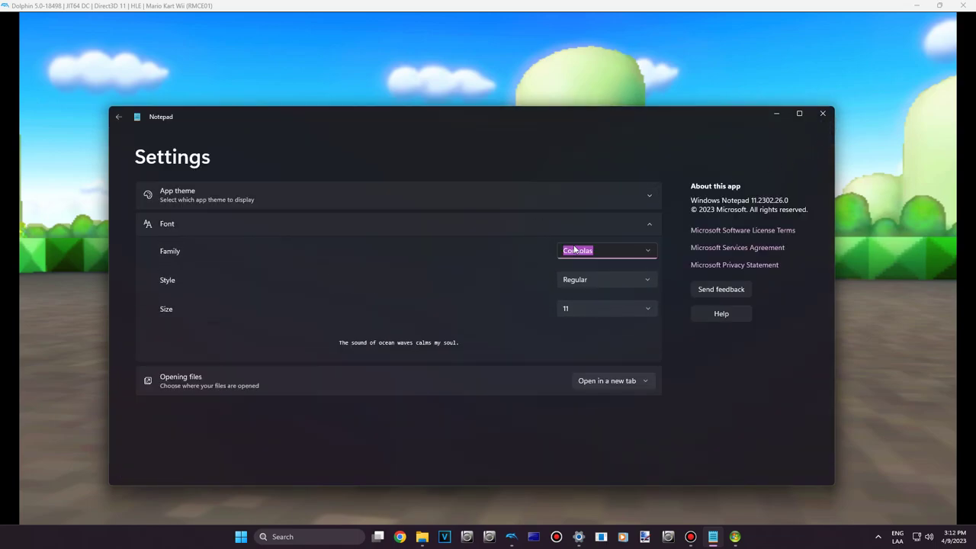
click(653, 233)
click(646, 234)
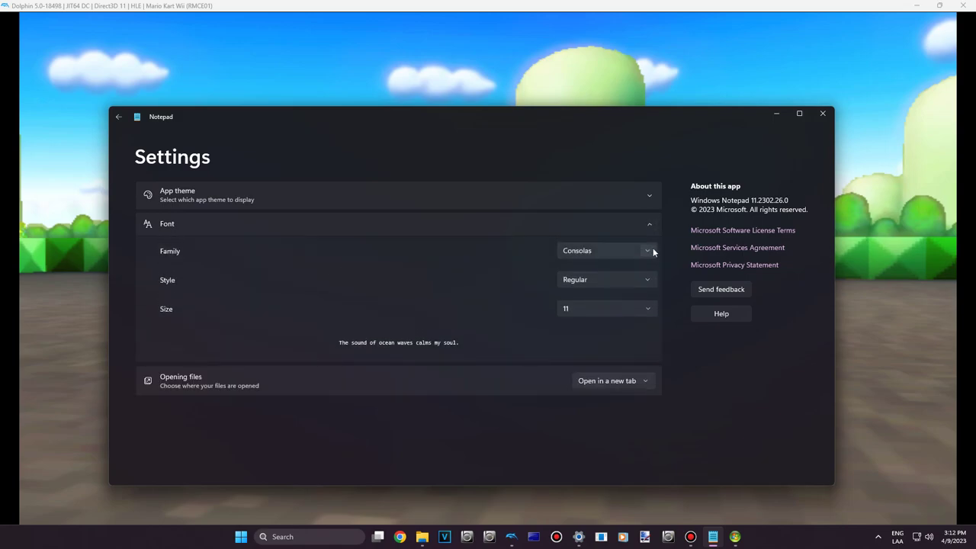
click(653, 249)
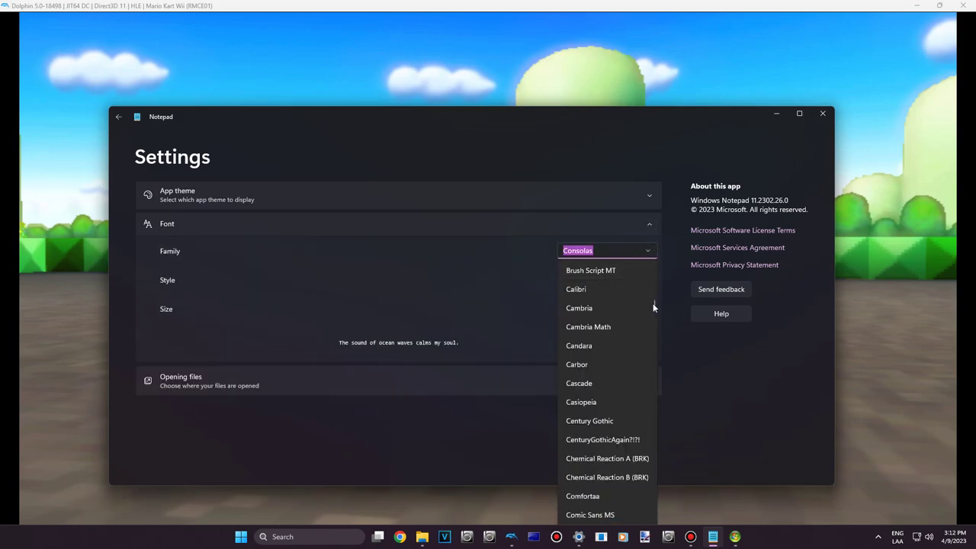
mouse_move(654, 302)
mouse_down()
mouse_move(641, 413)
mouse_move(656, 454)
mouse_up()
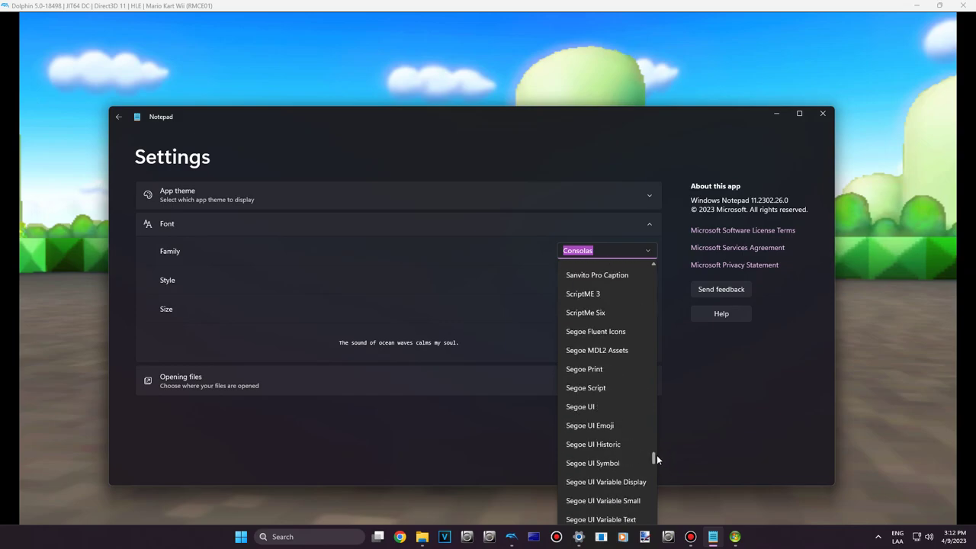
click(616, 407)
click(610, 309)
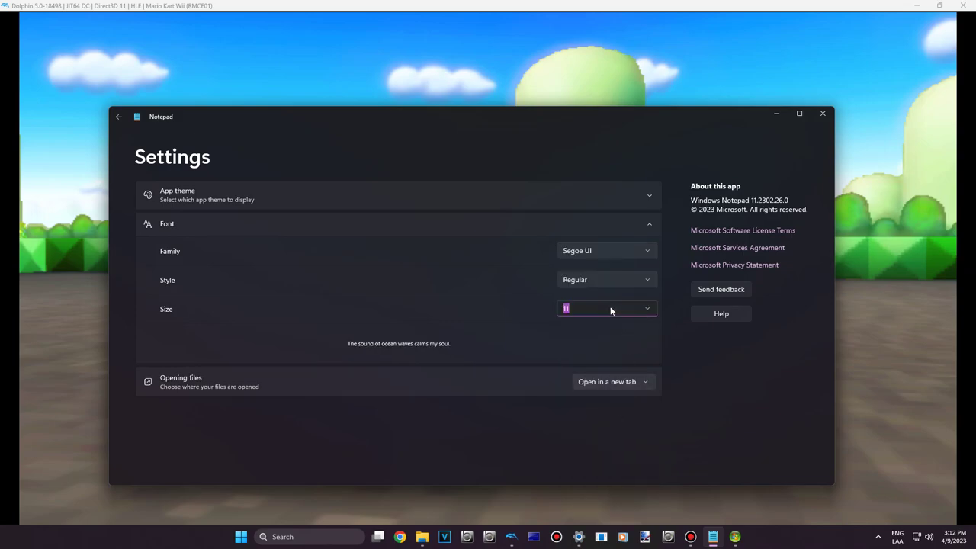
click(644, 313)
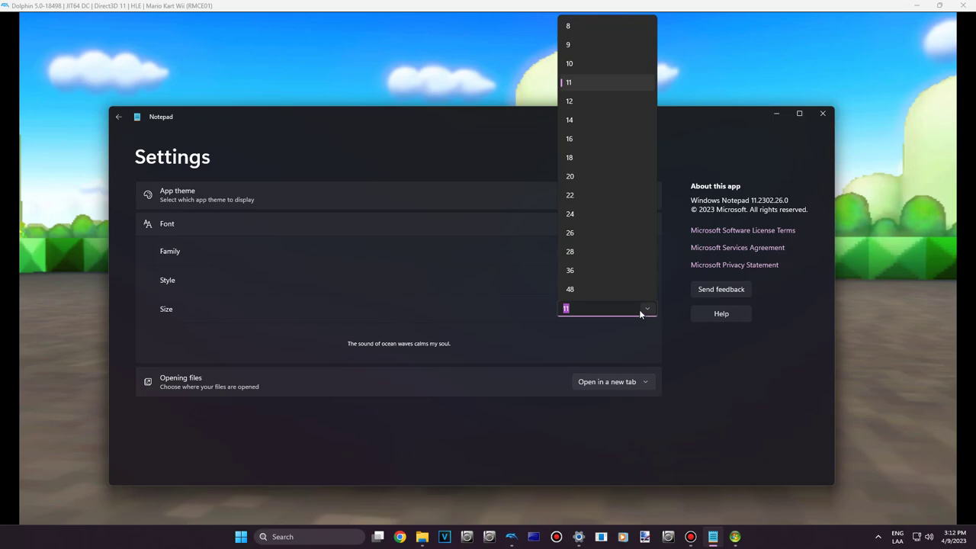
click(615, 216)
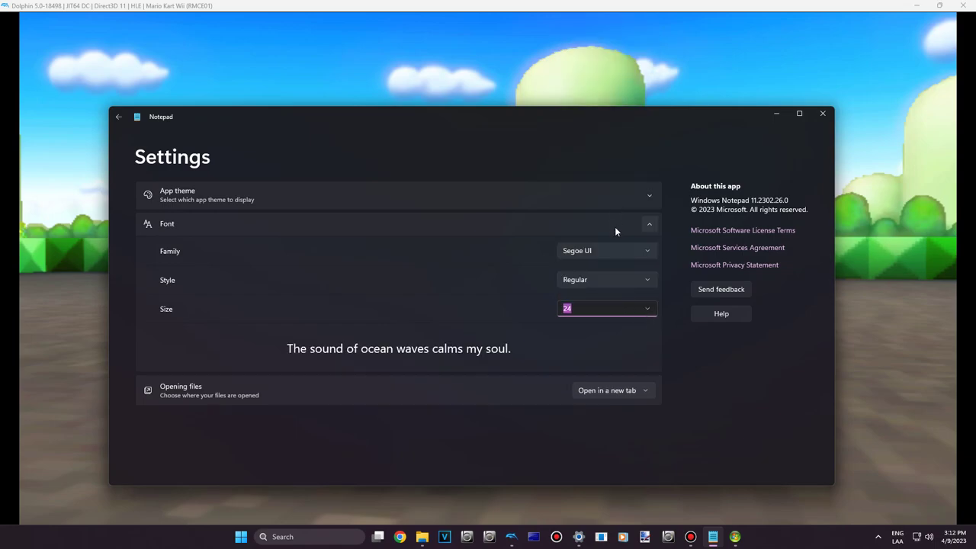
Step: Try the Italic, Semilight and Semibold font styles, and return the style to Regular
click(608, 286)
click(597, 266)
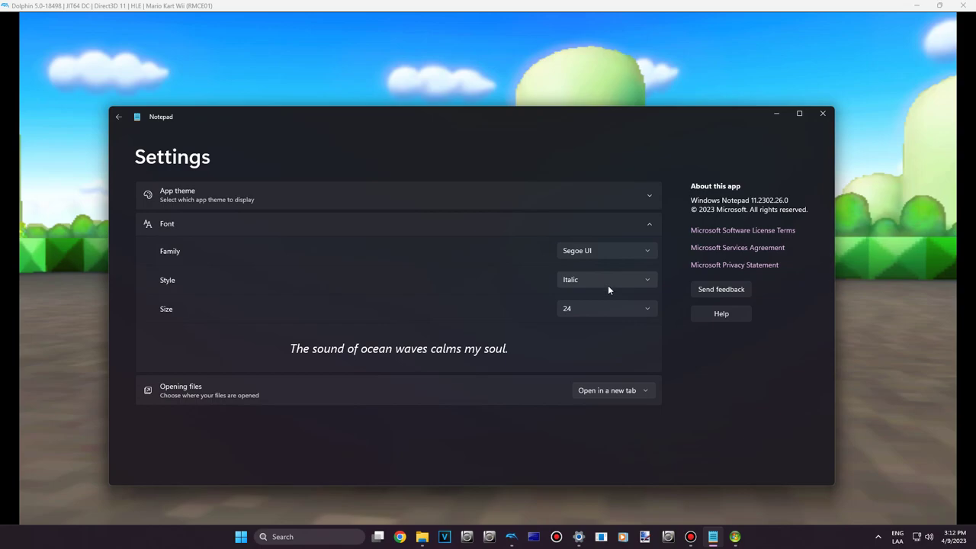
click(607, 285)
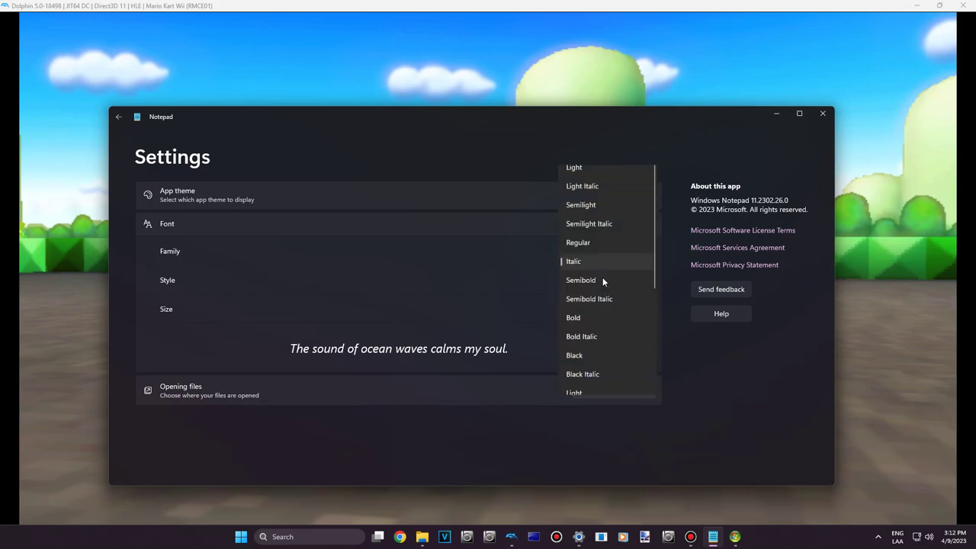
click(602, 207)
click(562, 284)
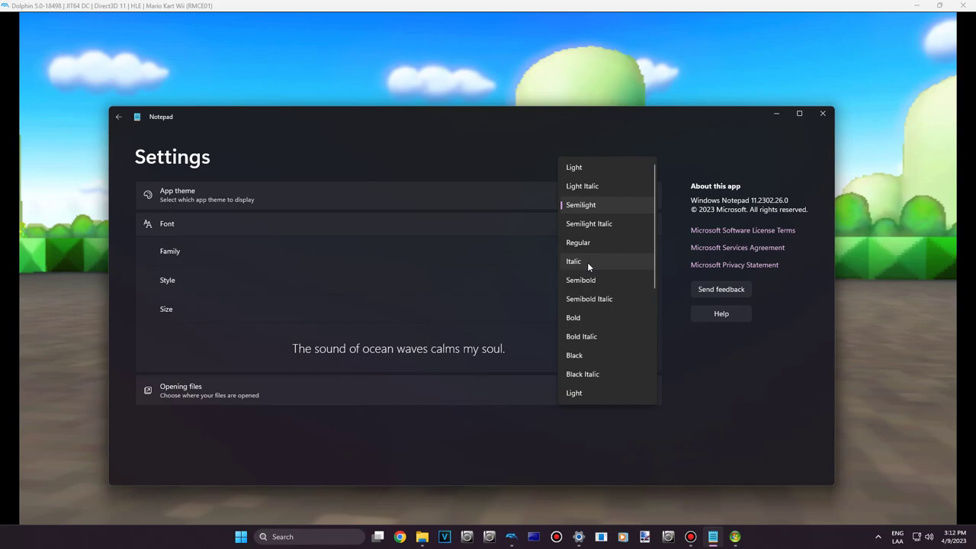
click(590, 280)
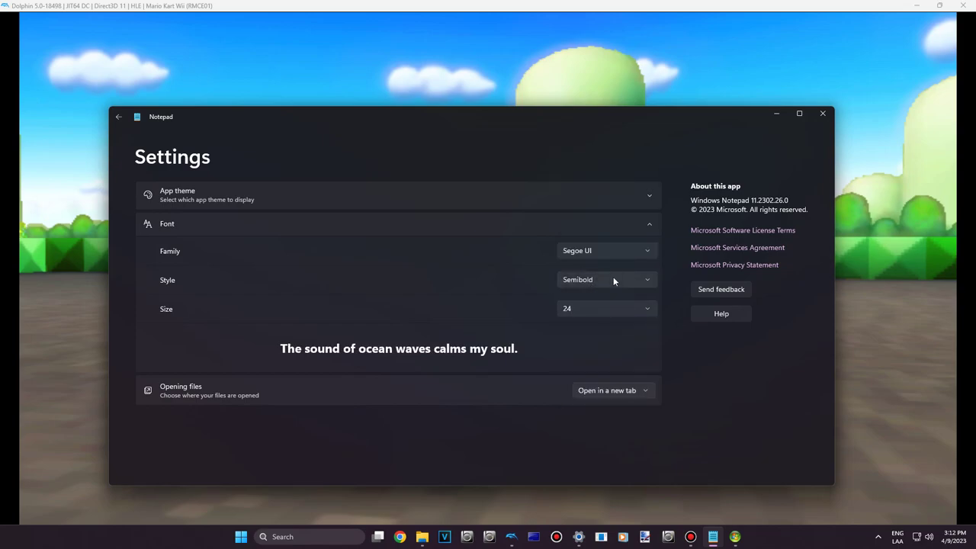
click(613, 277)
click(596, 246)
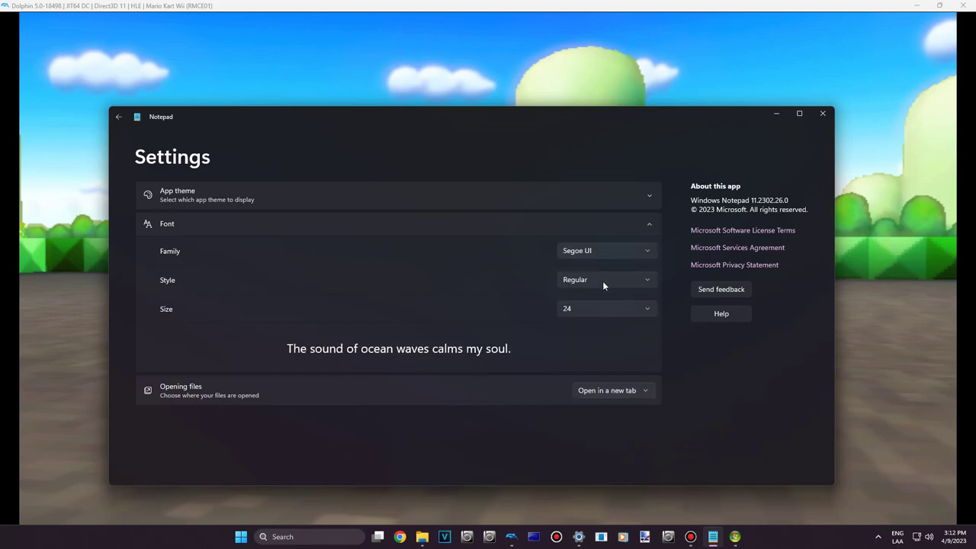
Step: Set the Notepad font size to 28 and return to the document
click(648, 311)
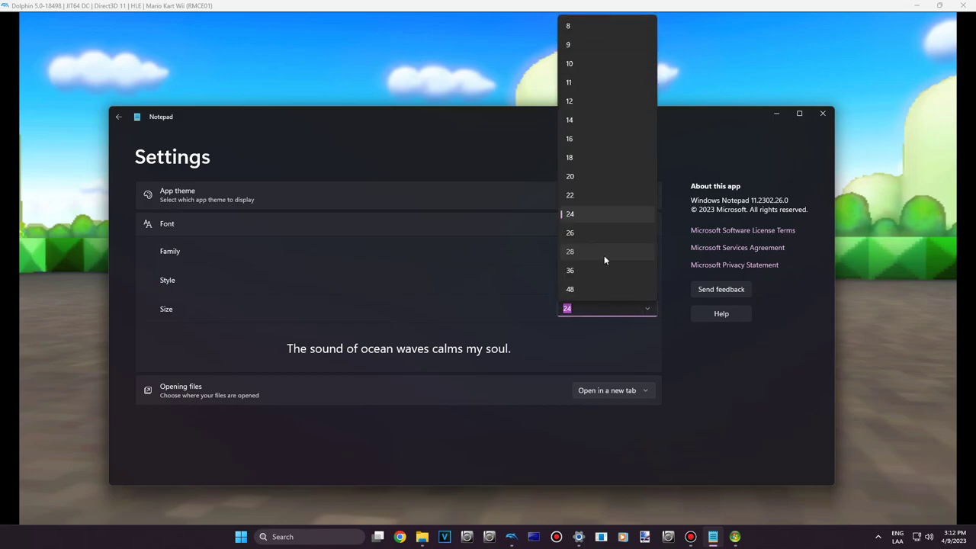
click(604, 255)
click(118, 116)
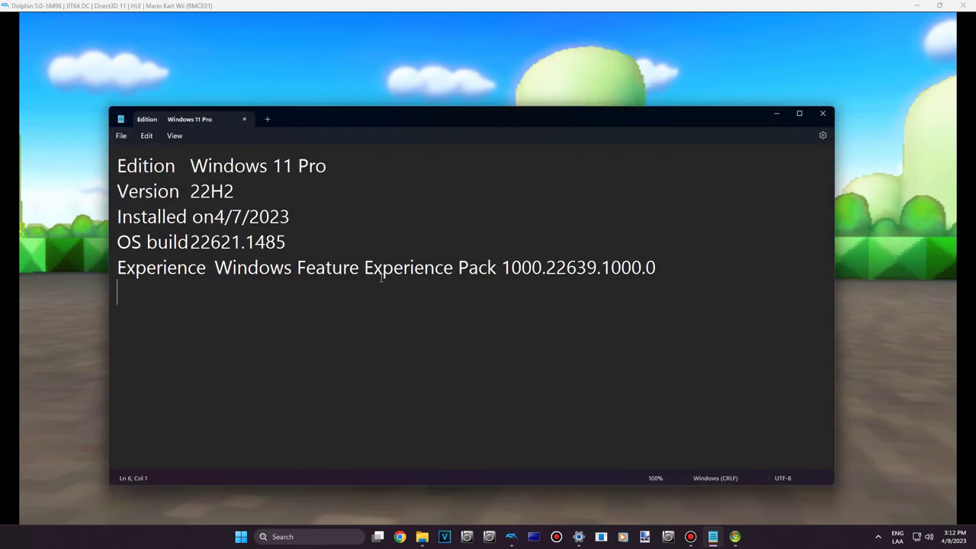
Step: Replace the tab after "OS build" with a colon
key(Up)
key(Right)
key(Up)
key(Right)
key(Right)
key(Right)
key(Right)
text(:)
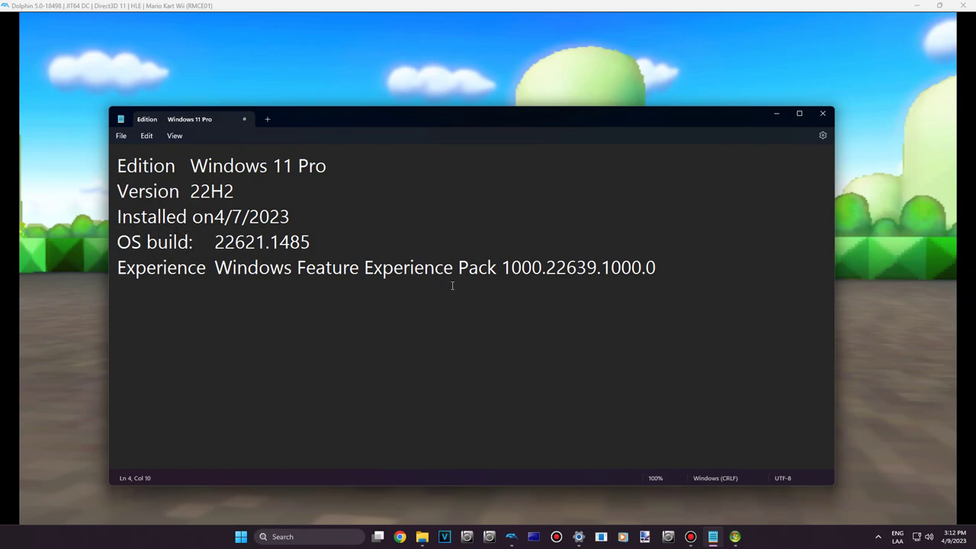
key(Delete)
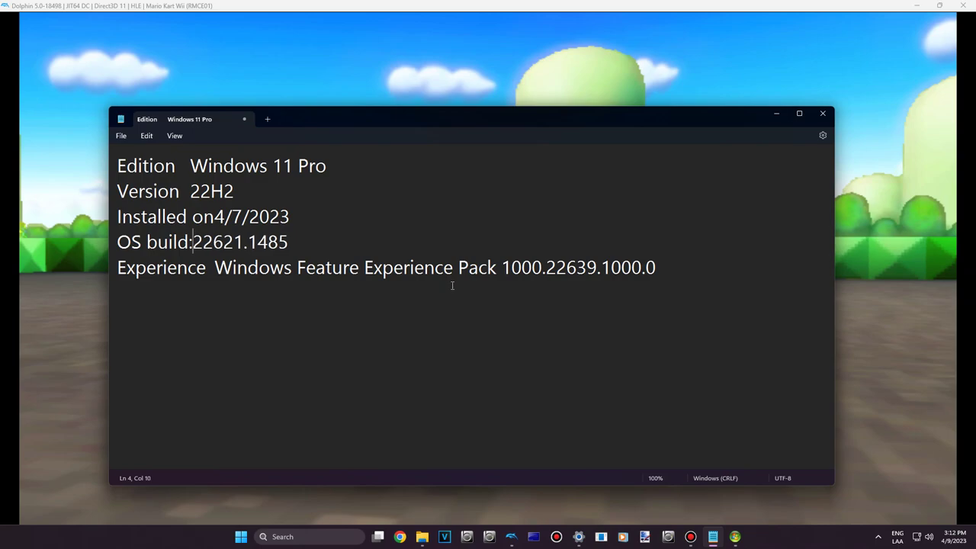
Step: Replace the tab after "Installed on" with a colon
key(Up)
key(Right)
key(Right)
text(:)
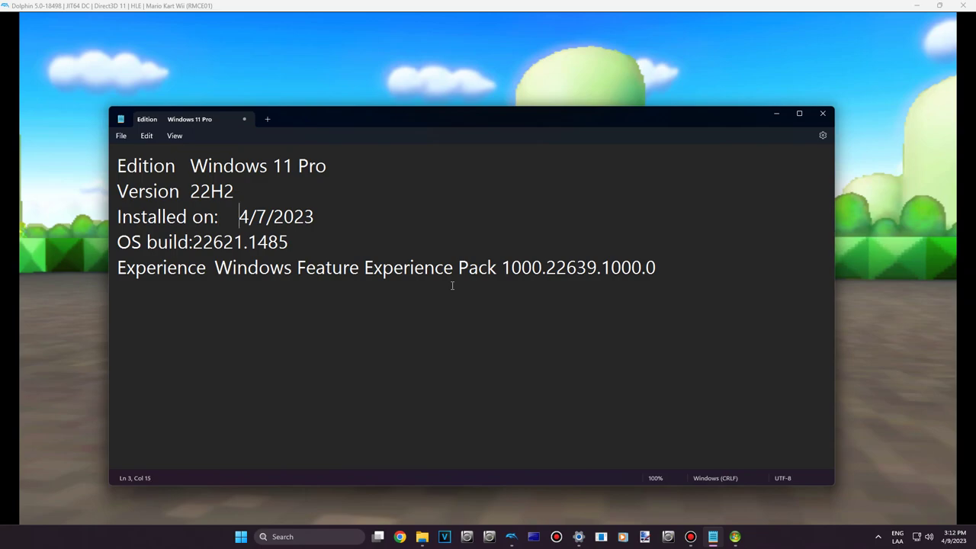
key(BackSpace)
Step: Switch the keyboard layout to ENG US and try a ">" separator after "Edition"
key(Up)
key(Left)
key(Left)
key(Left)
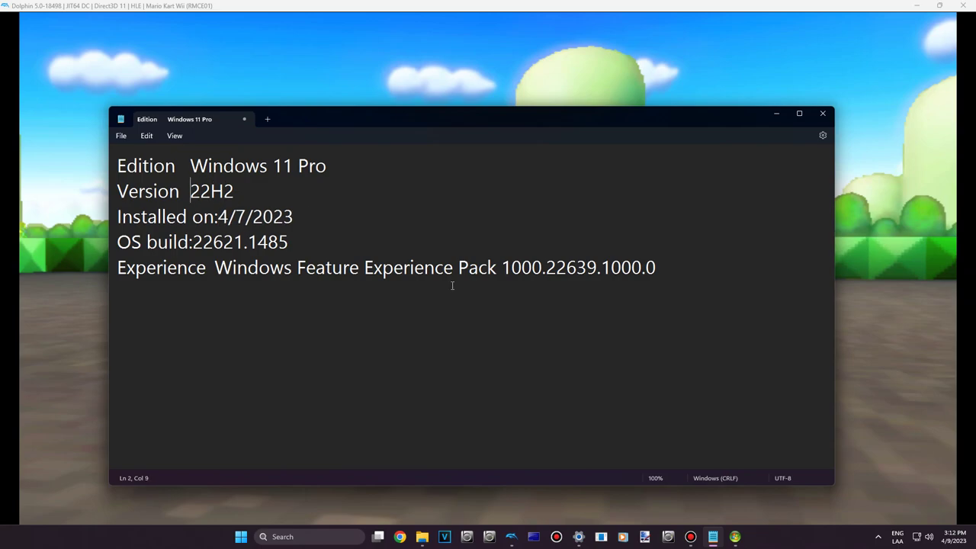
key(Up)
key(Left)
key(alt+shift)
text(>)
key(BackSpace)
text(>)
key(BackSpace)
text(>)
key(BackSpace)
key(alt)
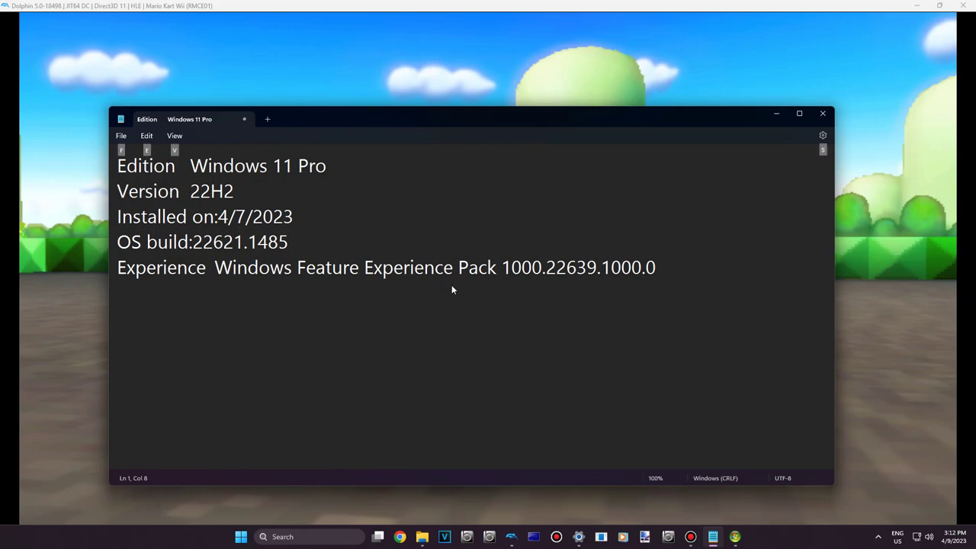
key(alt)
Step: Try the characters >, <, (, | and \ as separators after "Edition", removing each one
click(218, 220)
click(177, 166)
text(>)
key(BackSpace)
text(<)
key(BackSpace)
text(()
key(BackSpace)
text(.)
text(>)
key(BackSpace)
text(|)
key(BackSpace)
text(\)
key(BackSpace)
Step: Replace the tabs after "Edition" and "Version" with a ">" separator
key(Delete)
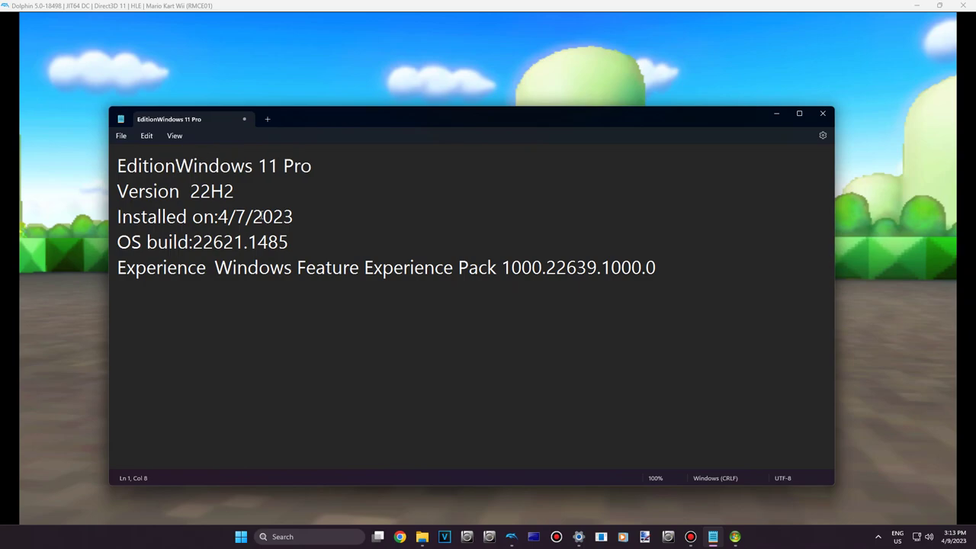
text(>)
key(BackSpace)
text(>)
key(Down)
key(BackSpace)
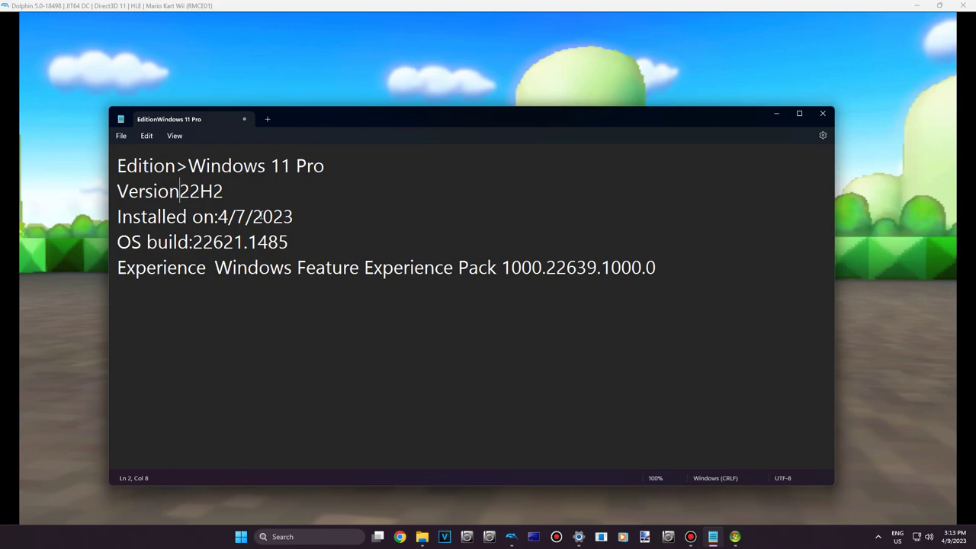
text(>)
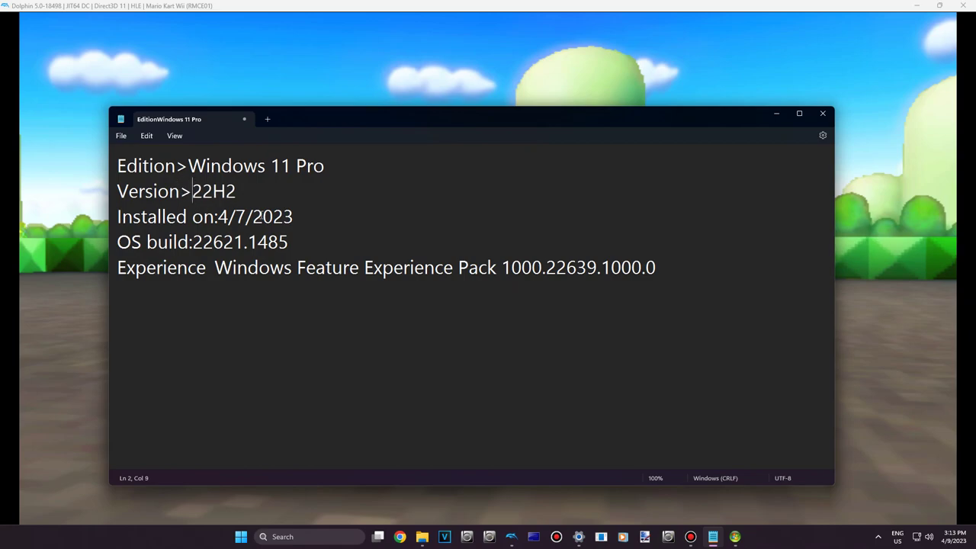
Step: Replace the tab after "Experience" on the fifth line with a ">" separator
key(Down)
key(Down)
key(Down)
key(Down)
key(Up)
key(Right)
key(Right)
key(Right)
key(BackSpace)
text(>)
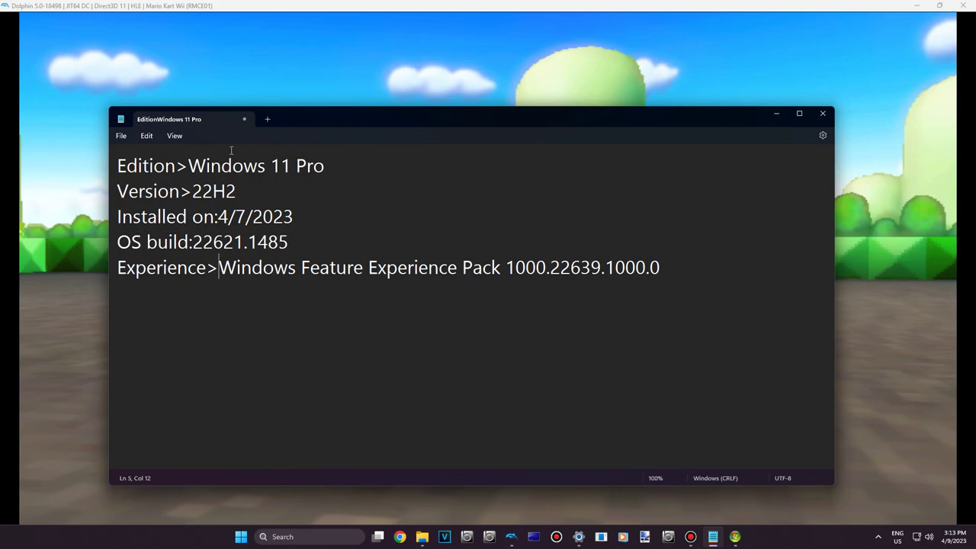
Step: Minimize Notepad and look through the Start menu's list of all installed apps
click(775, 114)
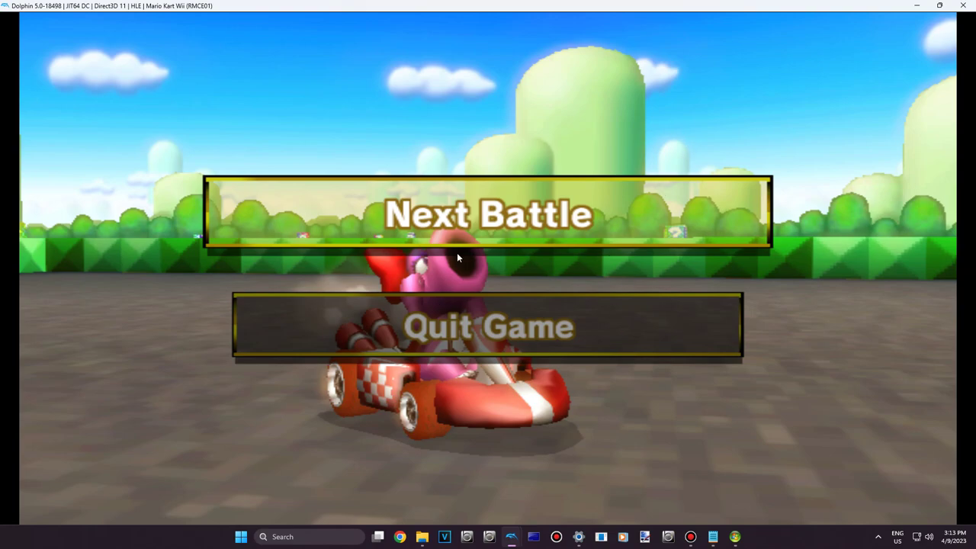
click(241, 536)
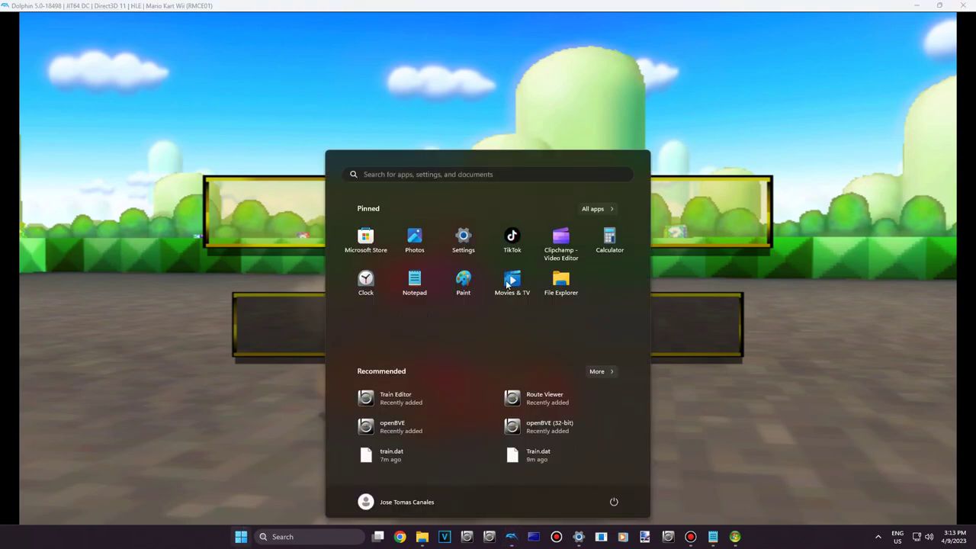
click(594, 209)
scroll(549, 251, down, 5)
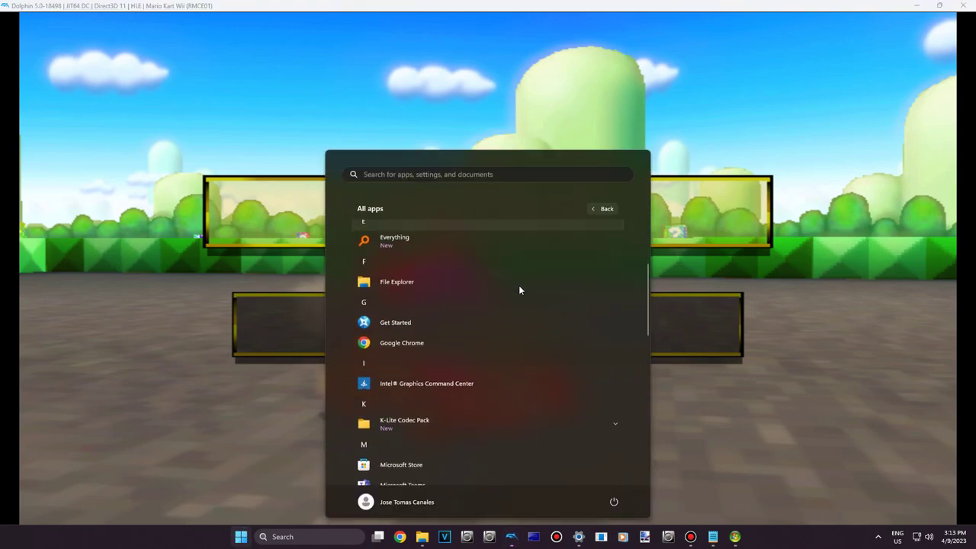
scroll(456, 350, down, 1)
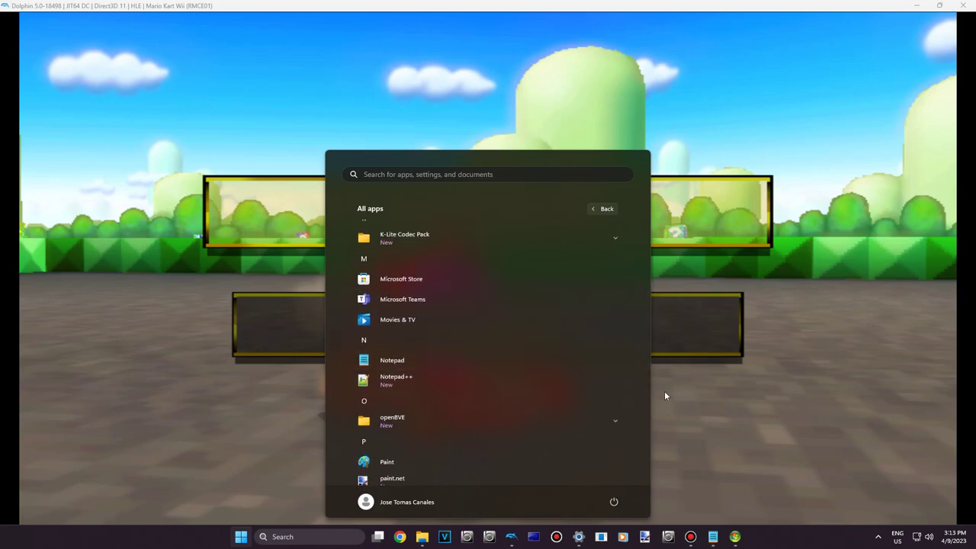
drag(644, 395, 673, 252)
click(280, 173)
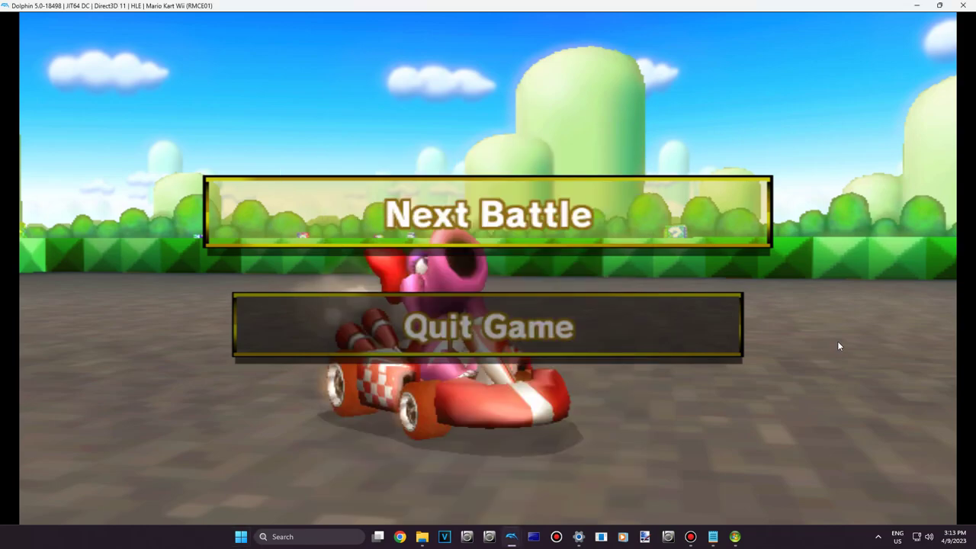
Step: Switch the keyboard layout to Latin American and replace the ">" after "Experience" in the Notepad note with a colon
click(896, 538)
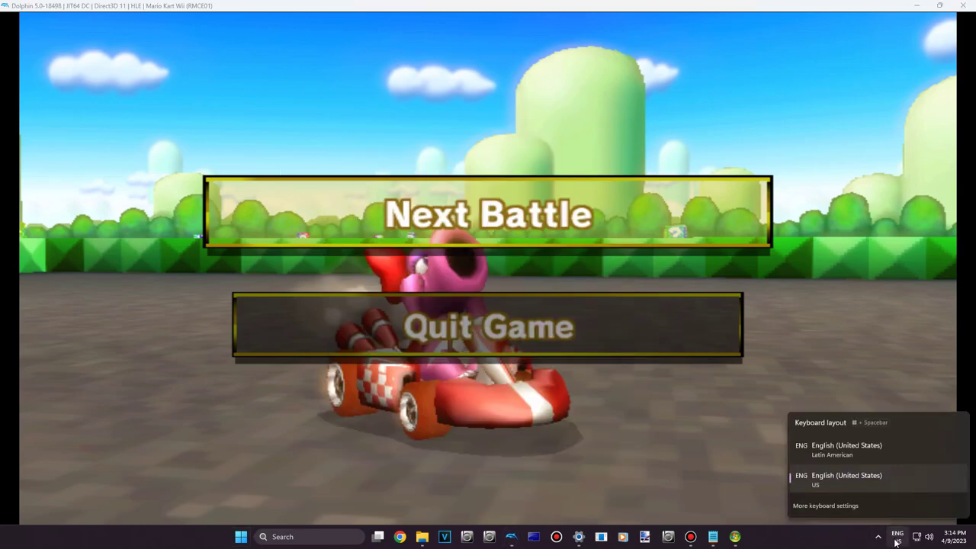
click(859, 457)
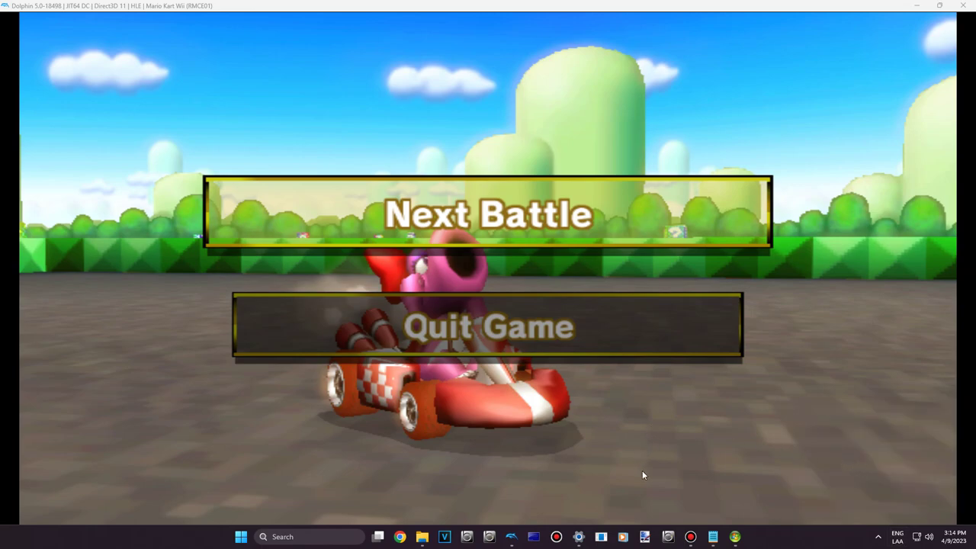
click(713, 537)
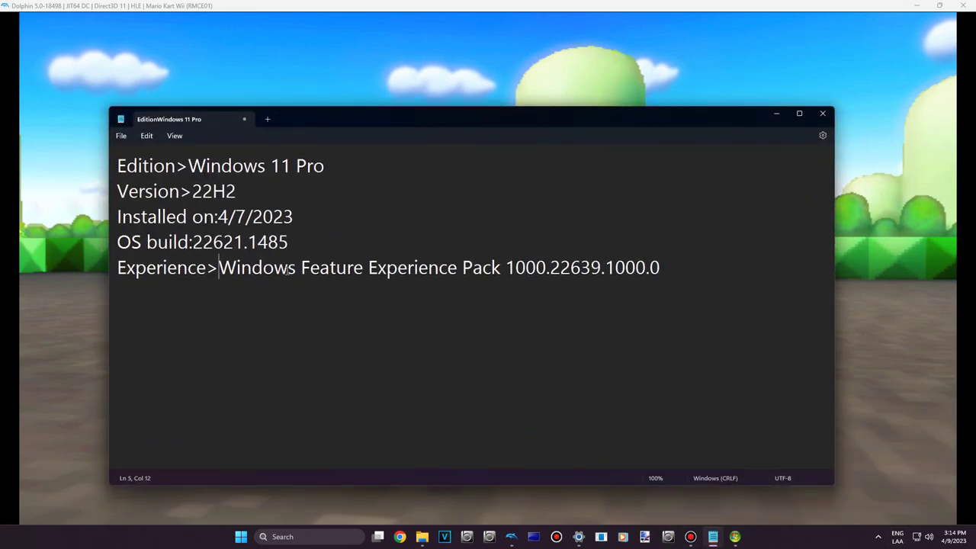
key(BackSpace)
text(:)
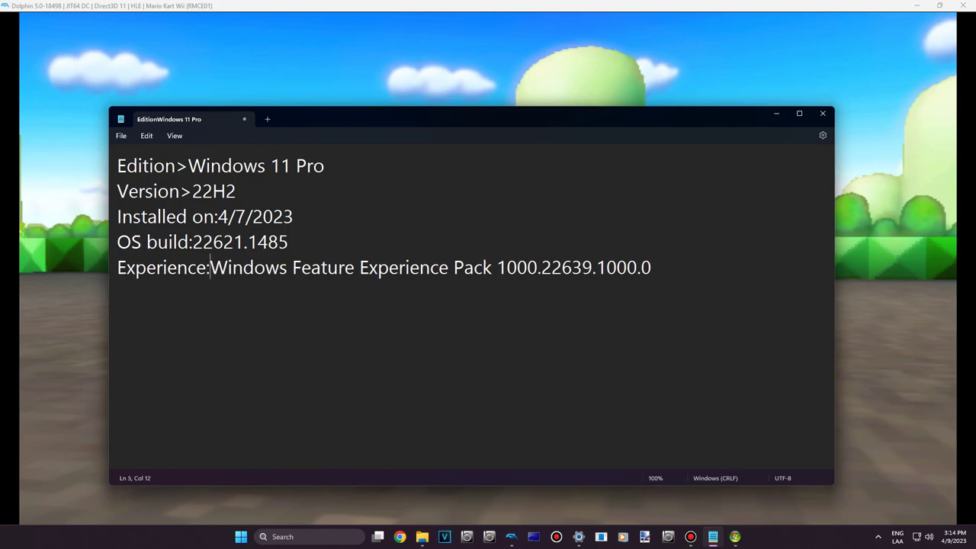
Step: Replace the ">" separators after "Version" and "Edition" with colons
key(Up)
key(Left)
key(Up)
key(Up)
key(Left)
key(BackSpace)
text(:)
key(Up)
key(BackSpace)
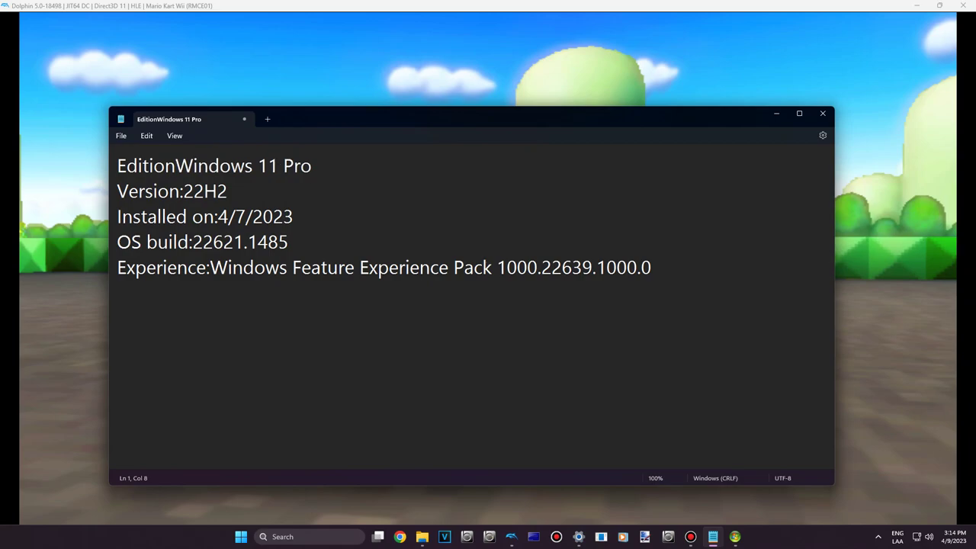
text(:)
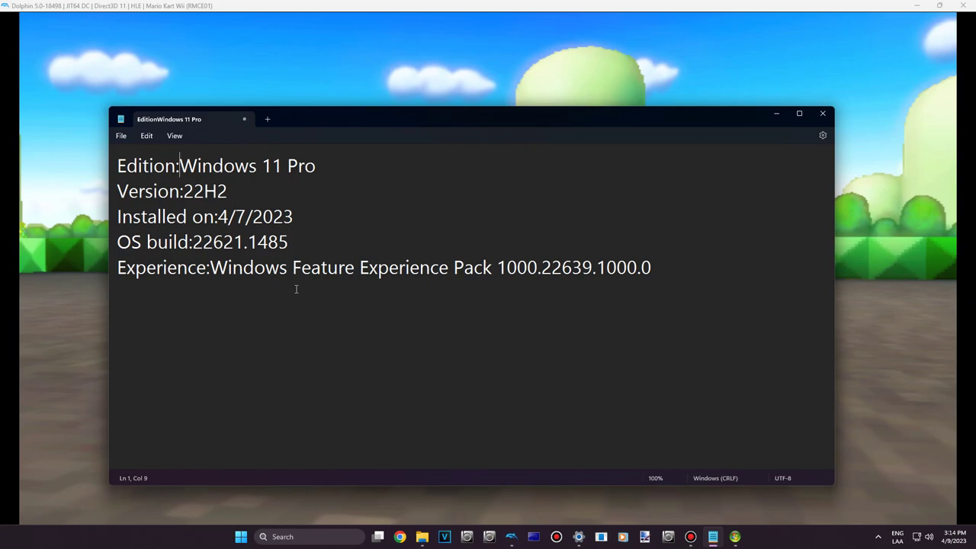
Step: Add a line break after the Experience line and minimize Notepad, keeping the note open
key(Home)
key(Down)
key(Down)
key(Down)
click(650, 276)
key(Return)
click(823, 113)
click(533, 324)
click(776, 115)
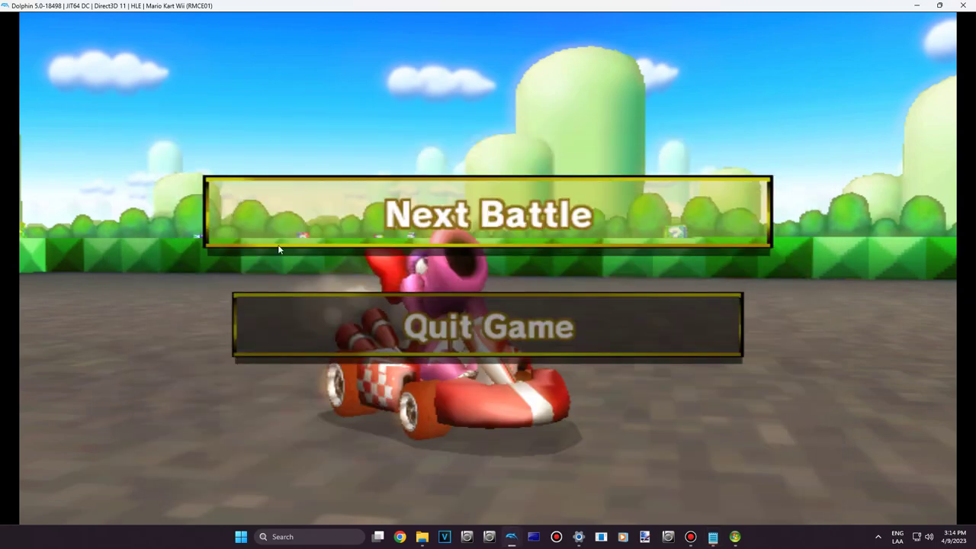
click(252, 536)
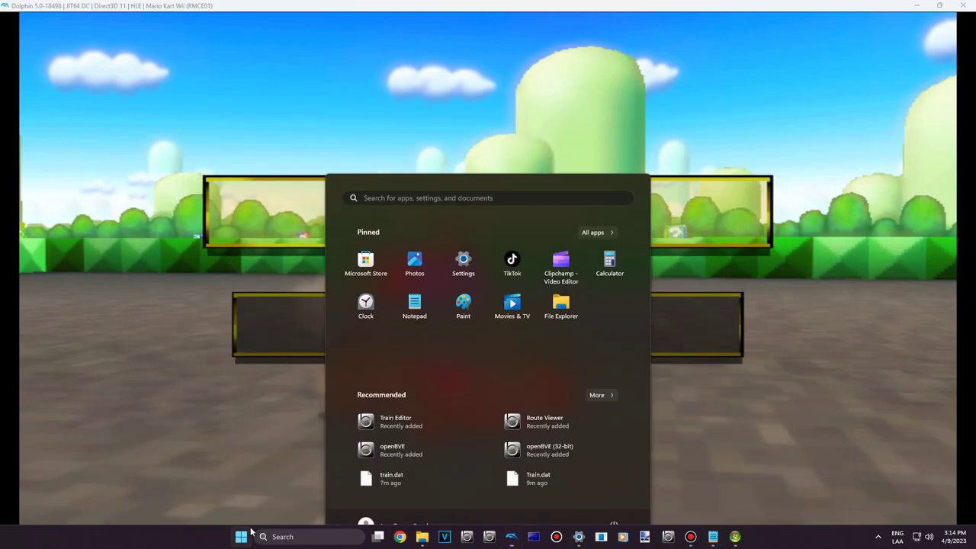
click(610, 208)
click(605, 209)
click(214, 153)
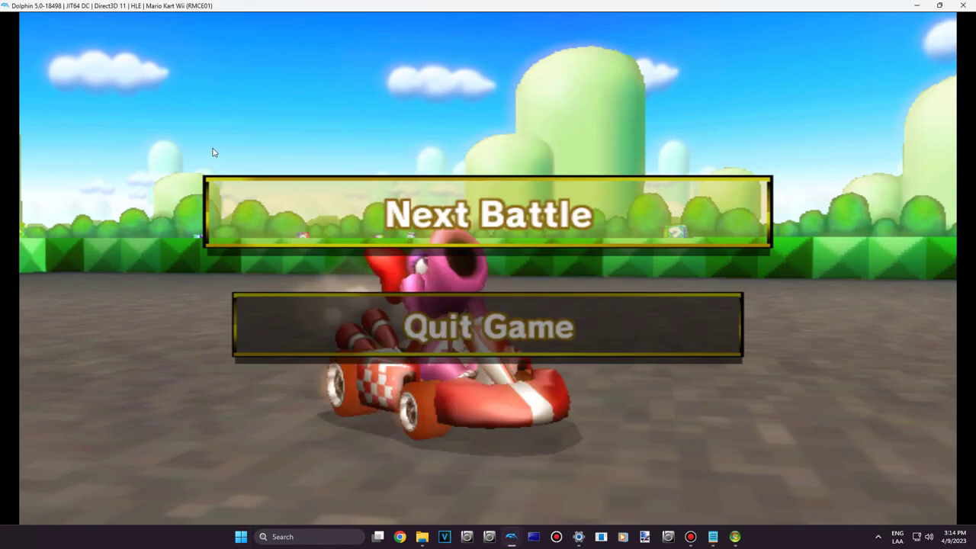
Step: Minimize the game and browse the entries of the Music category in Windows Media Center
click(918, 5)
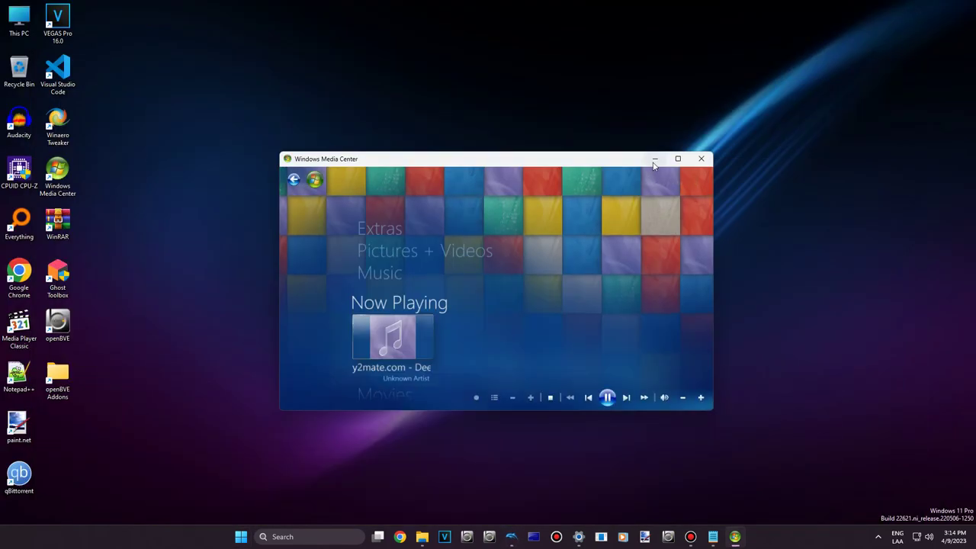
click(653, 161)
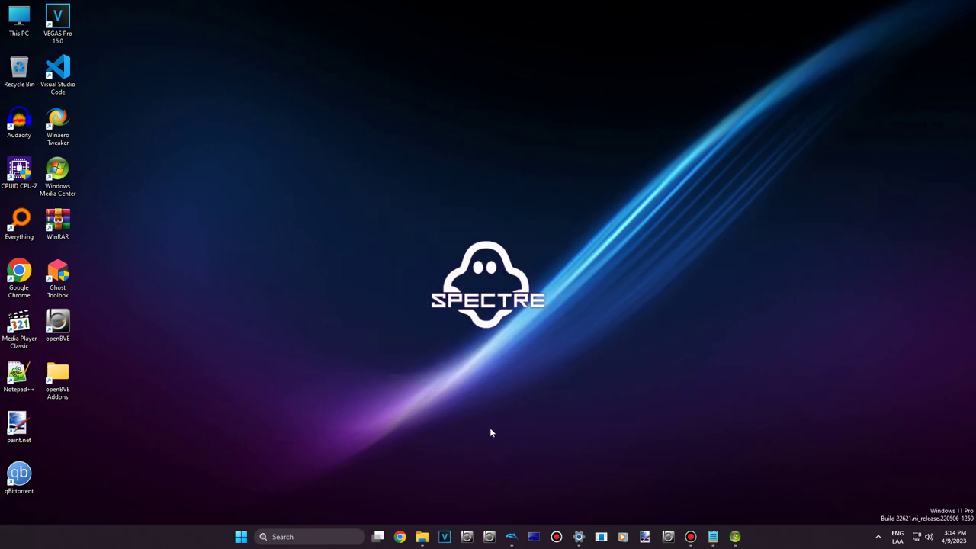
click(735, 536)
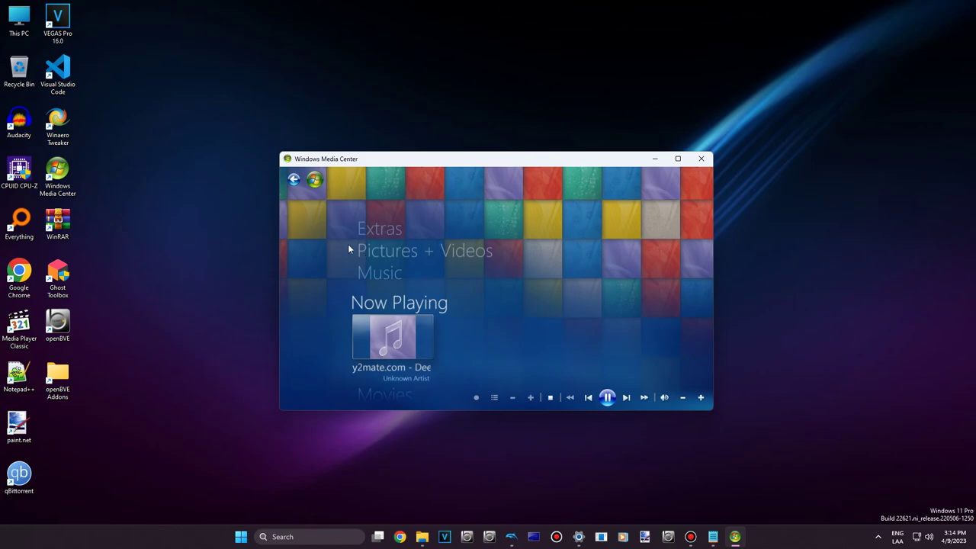
scroll(347, 244, up, 2)
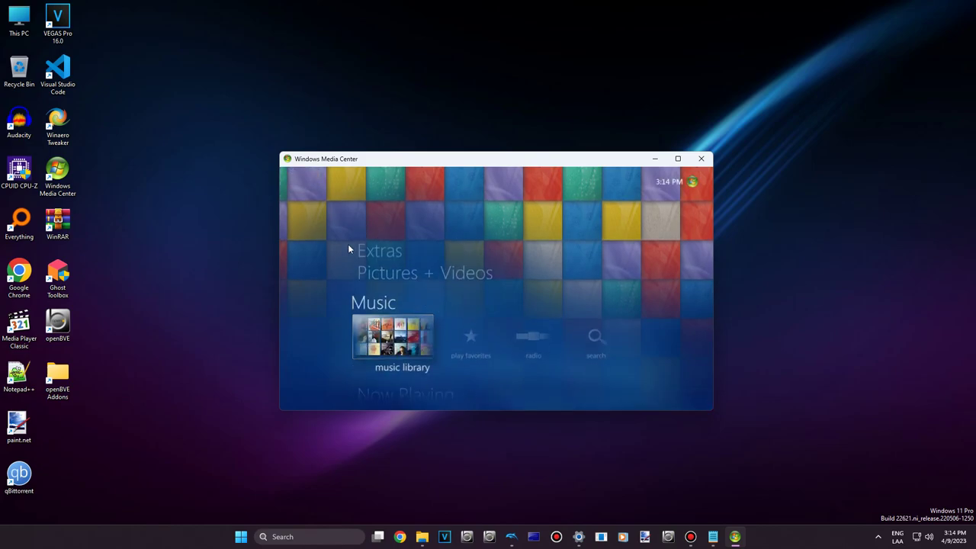
key(Right)
key(Right)
key(Right)
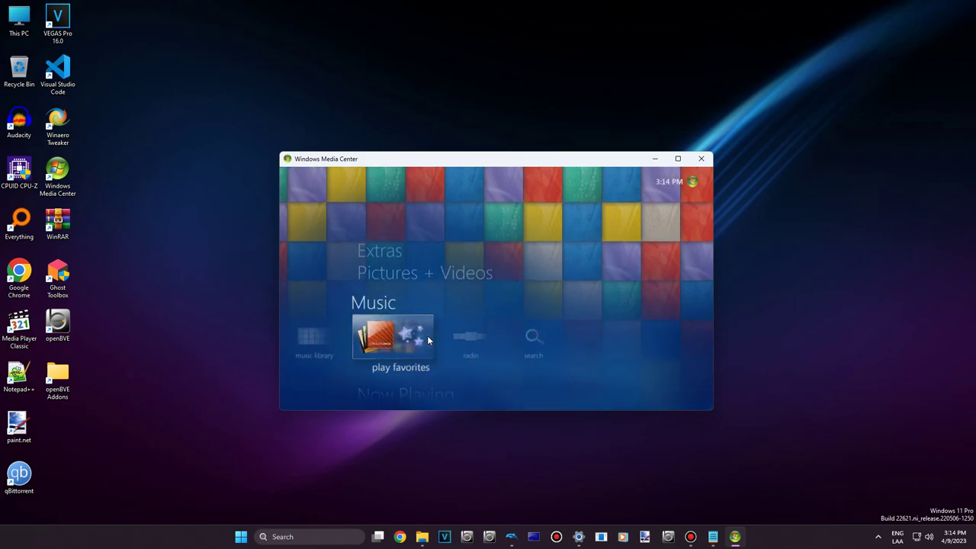
key(Left)
key(Left)
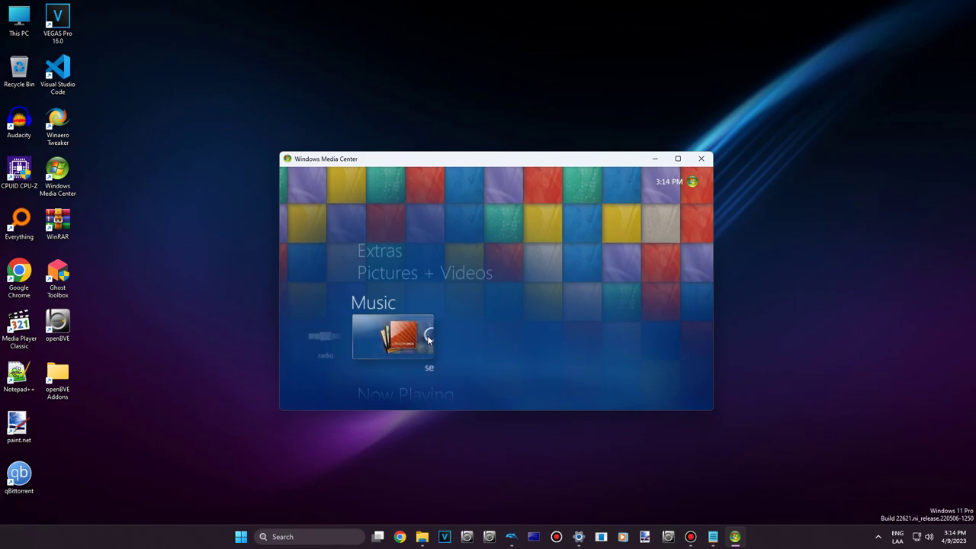
Step: Play the "y2mate.com - Lets Get a Move On" track from the Mi Musica folder and pause it
click(424, 535)
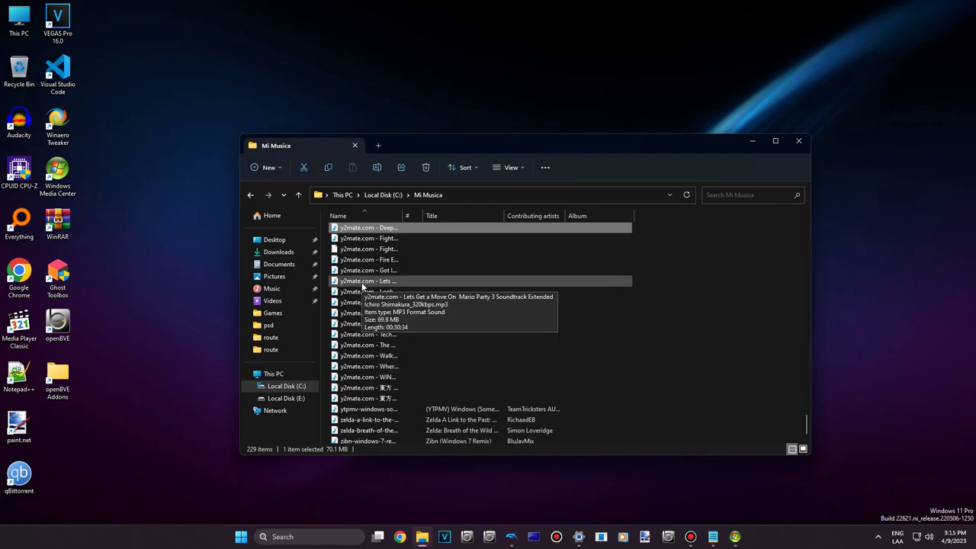
double_click(363, 286)
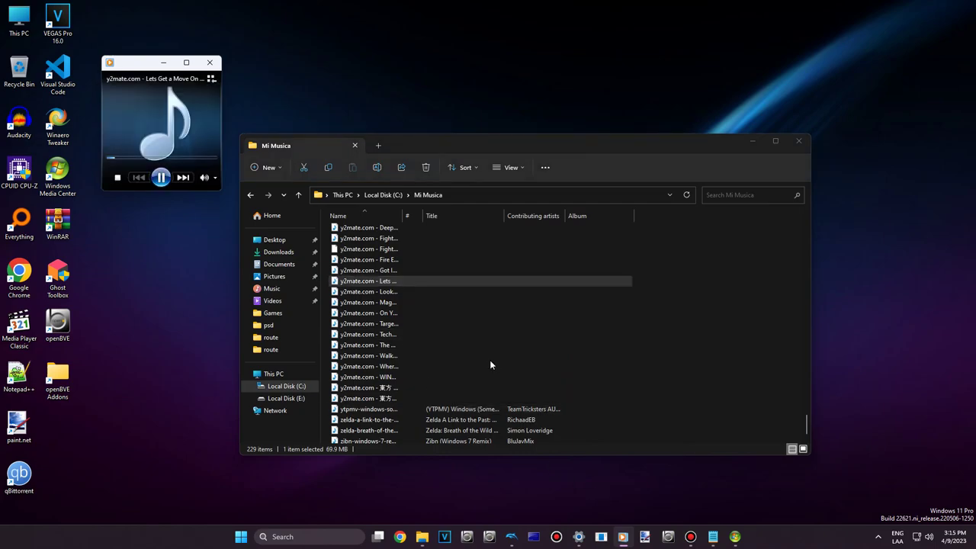
click(161, 177)
Step: Switch to Windows Media Center and resume the paused track from its Now Playing section
mouse_move(734, 536)
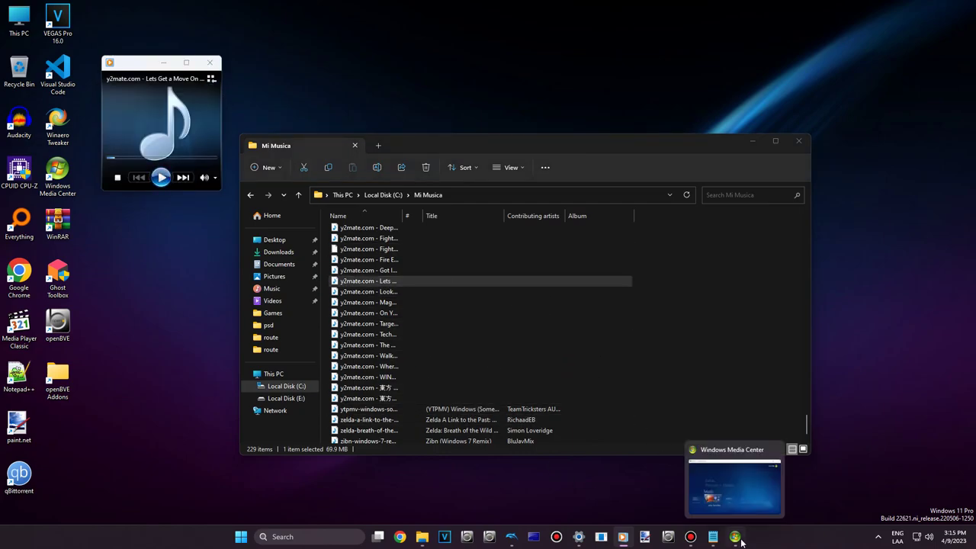
click(732, 484)
scroll(438, 347, up, 1)
scroll(458, 330, down, 2)
mouse_move(442, 328)
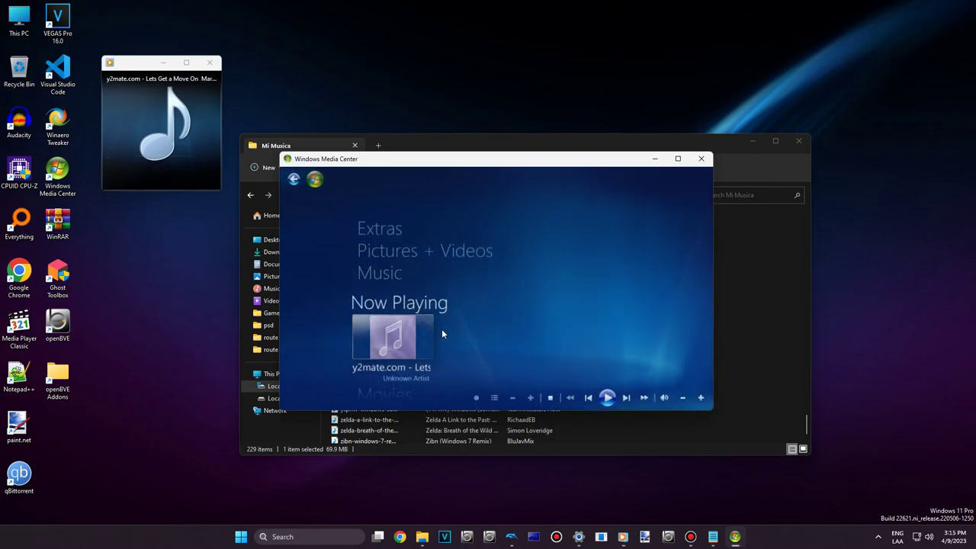
click(606, 397)
Step: Close the small Windows Media Player window and minimize Windows Media Center and the Mi Musica folder
mouse_move(201, 113)
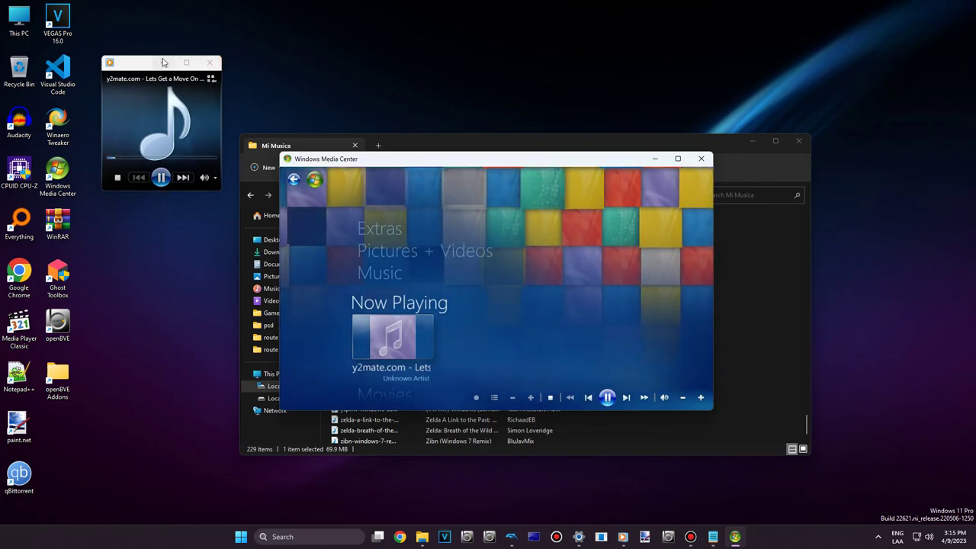
click(210, 61)
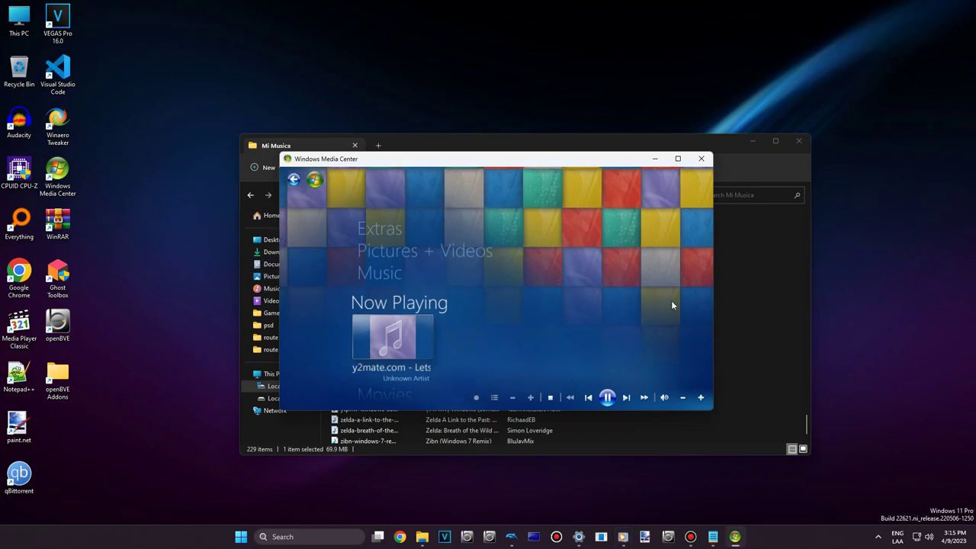
click(654, 163)
click(752, 140)
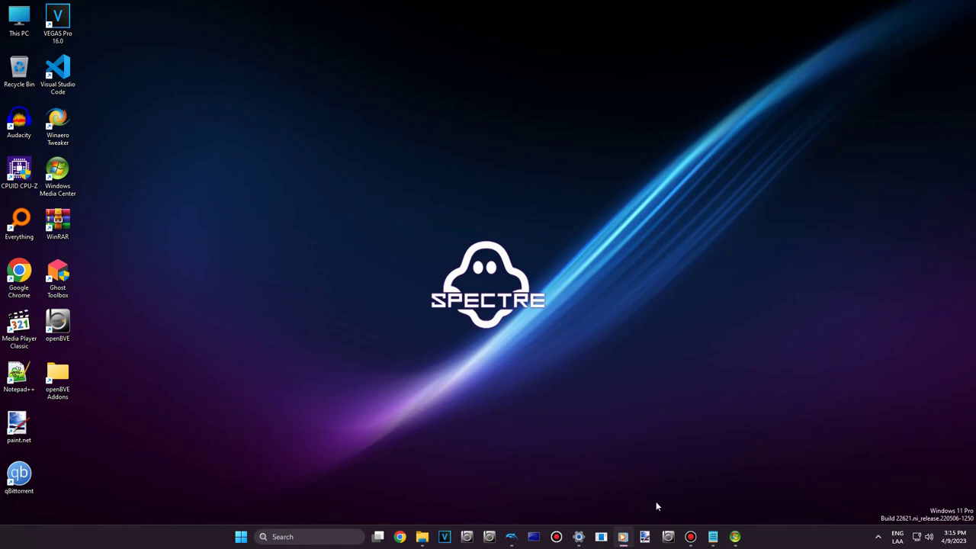
Step: Set the Dolphin app's volume to 1 in the Windows volume mixer and close Settings
right_click(926, 536)
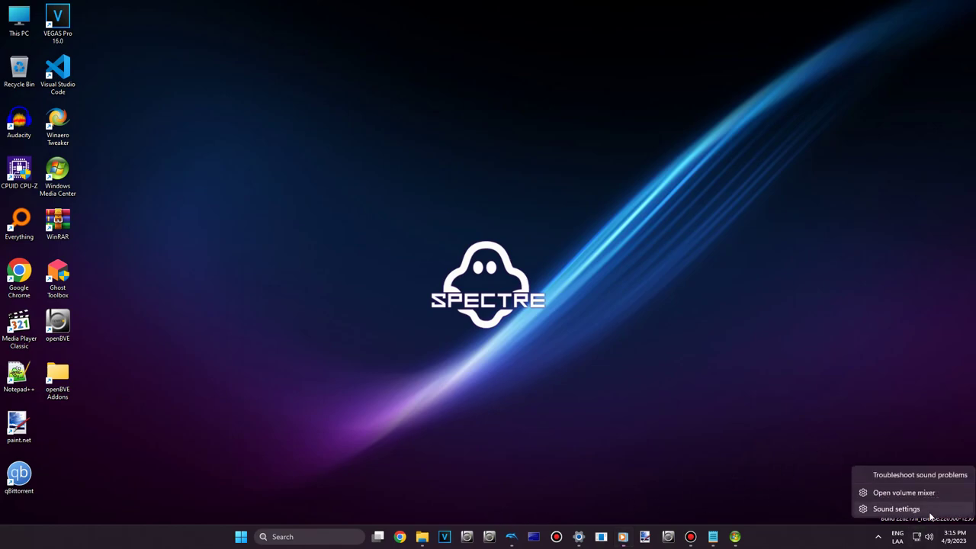
click(903, 492)
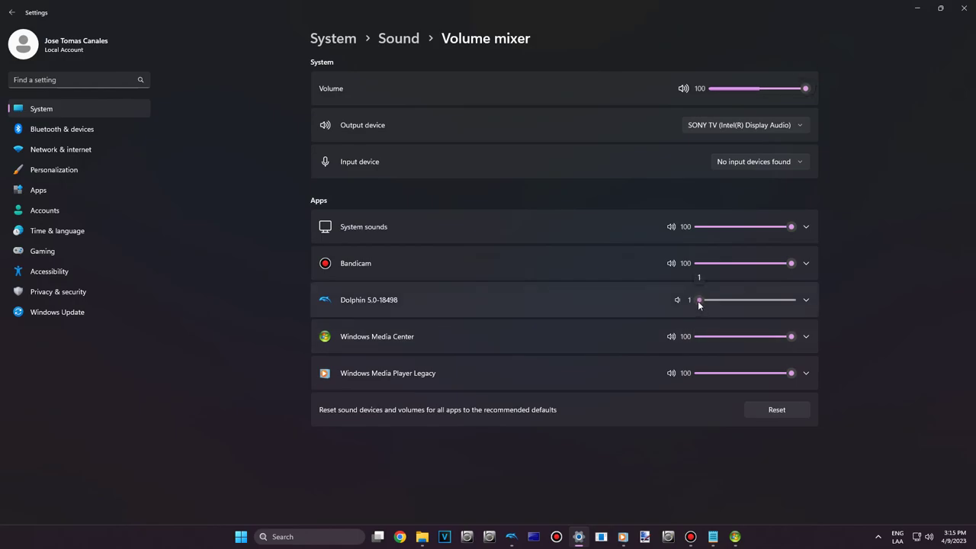
click(699, 301)
click(963, 8)
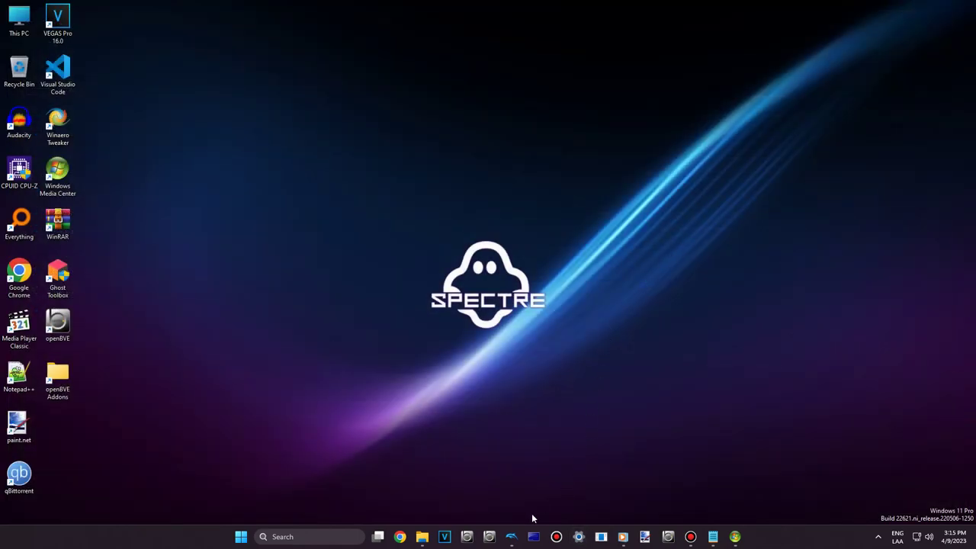
Step: Switch to the Mario Kart Wii game window in Dolphin
mouse_move(513, 536)
click(480, 492)
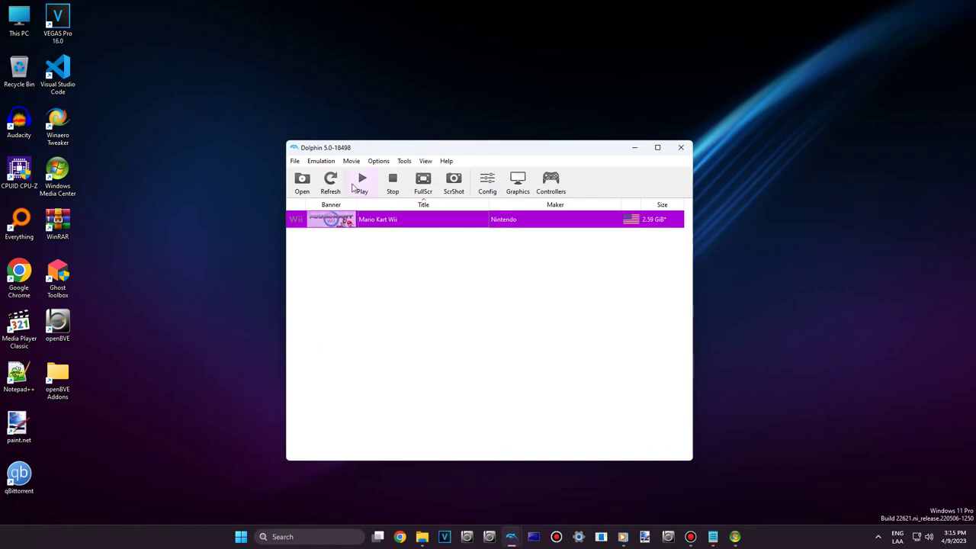
click(523, 500)
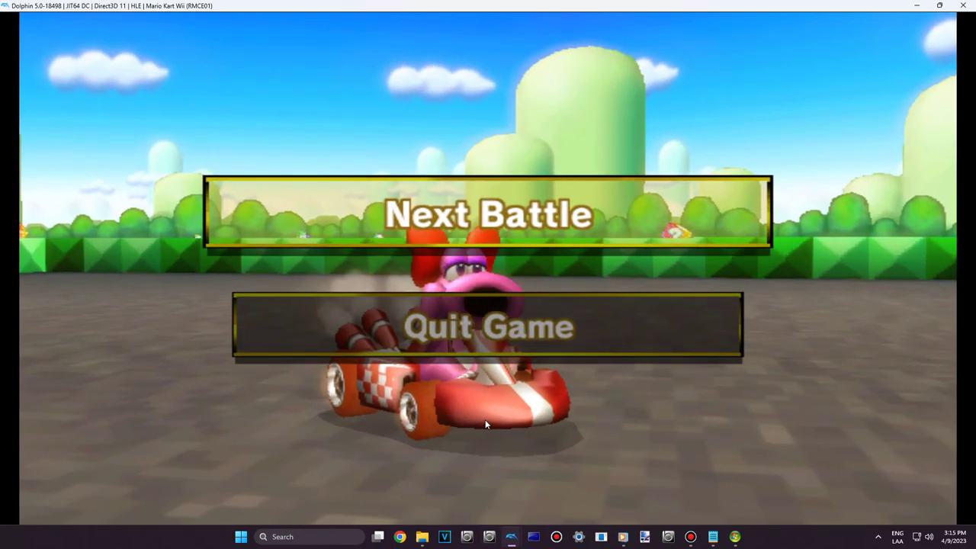
Step: Run winver to view the Windows version information and close the About Windows dialog
key(super+r)
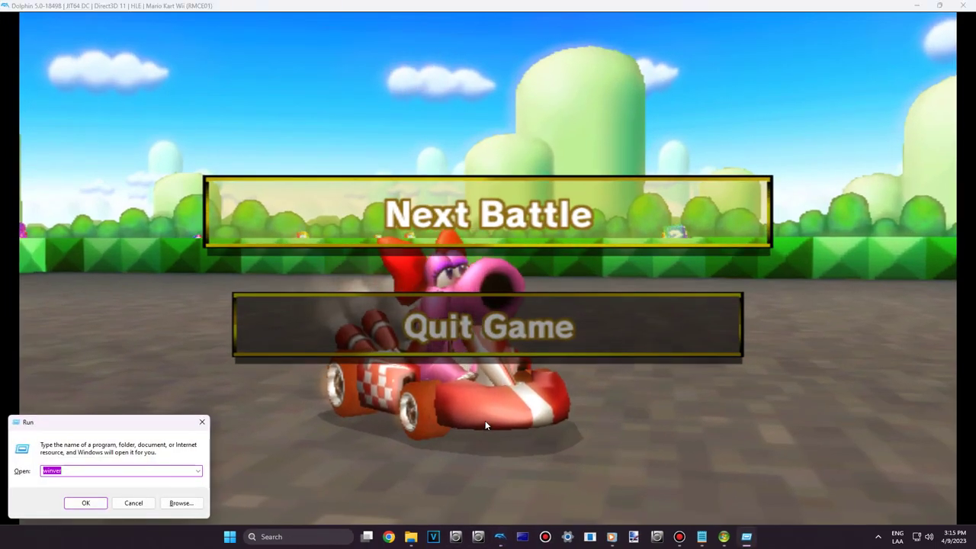
key(Return)
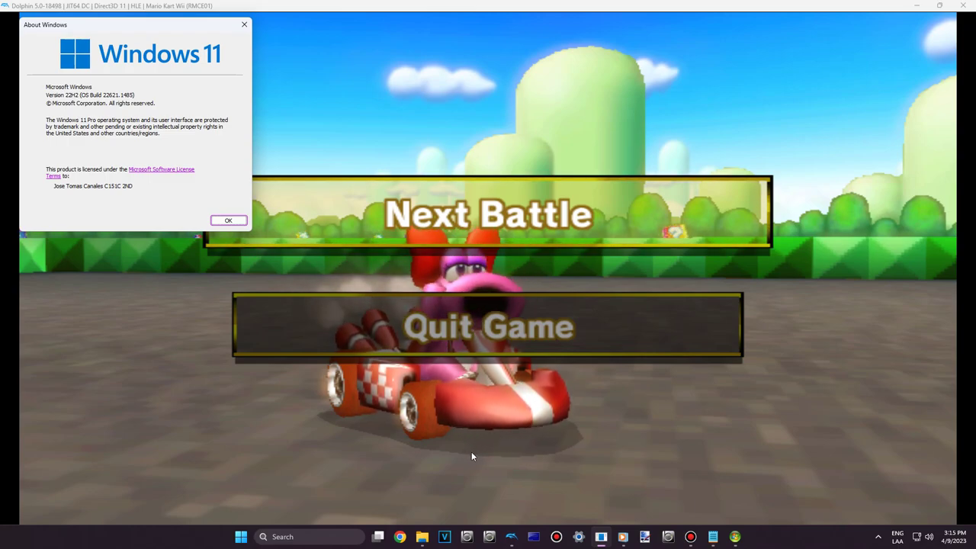
key(Escape)
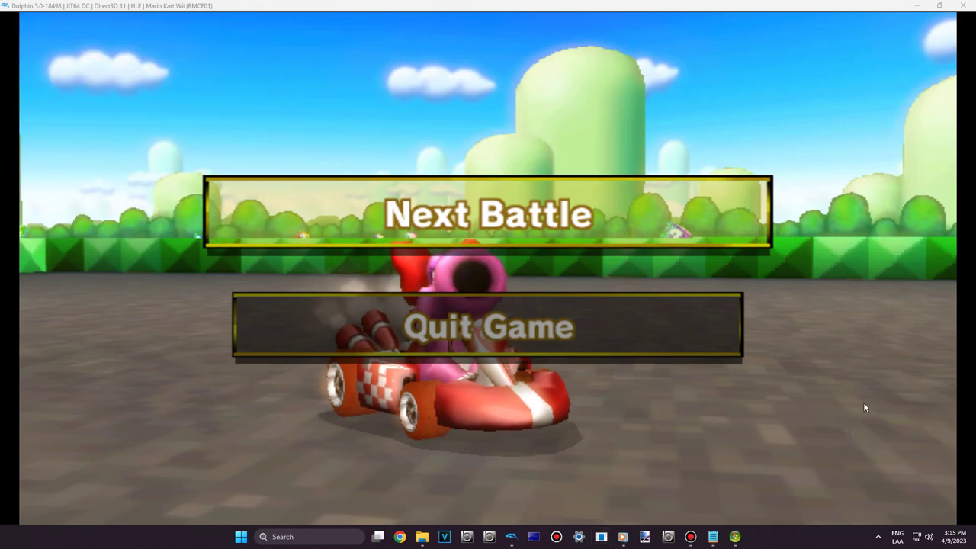
Step: Minimize the Mario Kart Wii game window and the Dolphin game list window to show the desktop
click(919, 6)
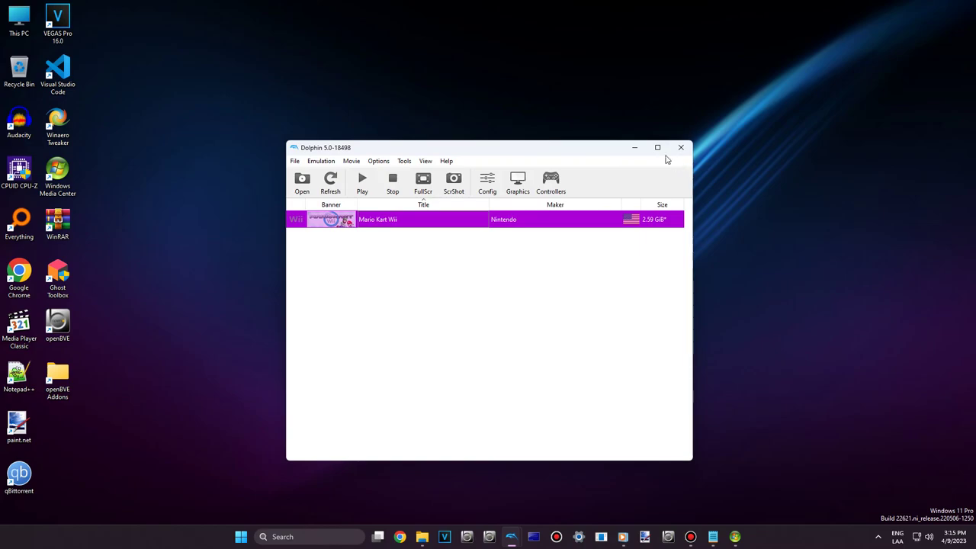
click(635, 147)
mouse_move(507, 535)
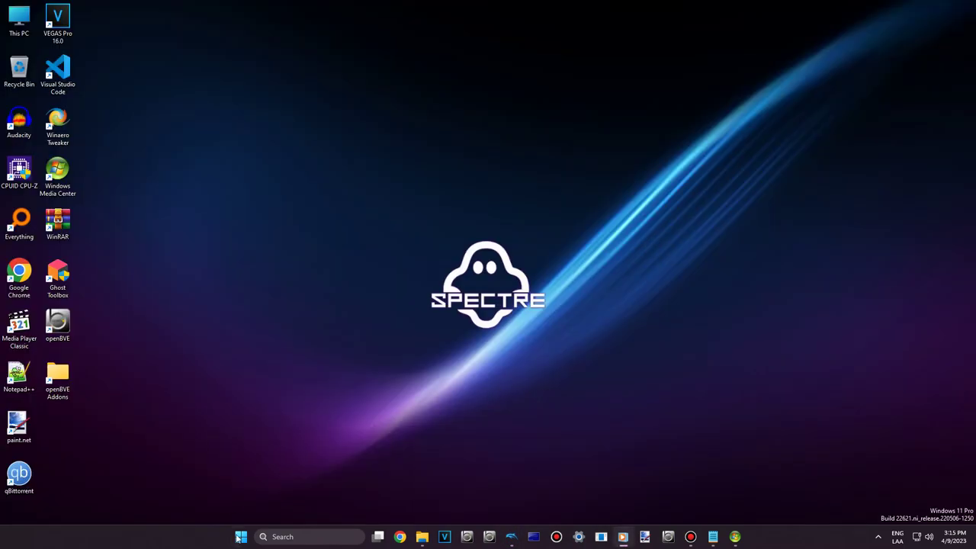
click(239, 538)
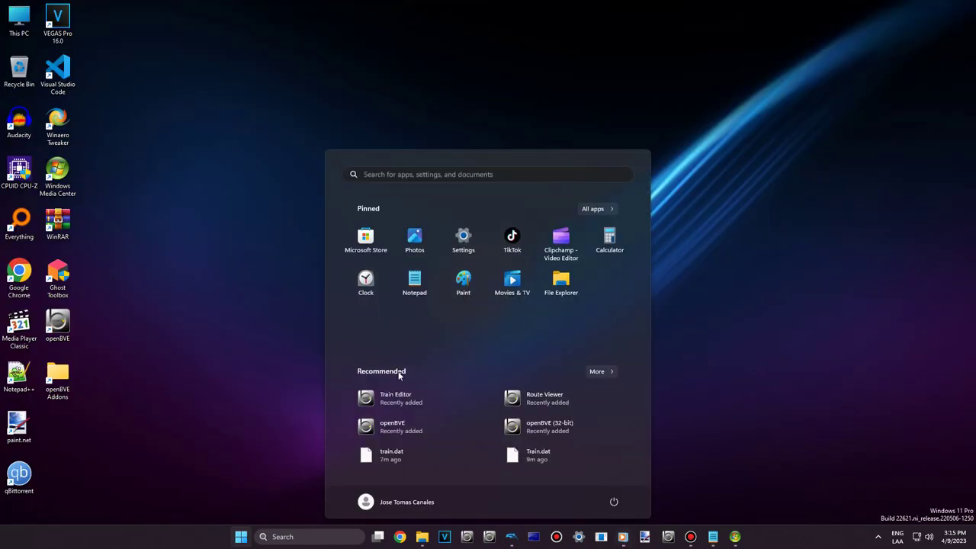
click(301, 312)
Step: Bring the Mario Kart Wii game window back up and minimize the Dolphin game list window in front of it
mouse_move(509, 536)
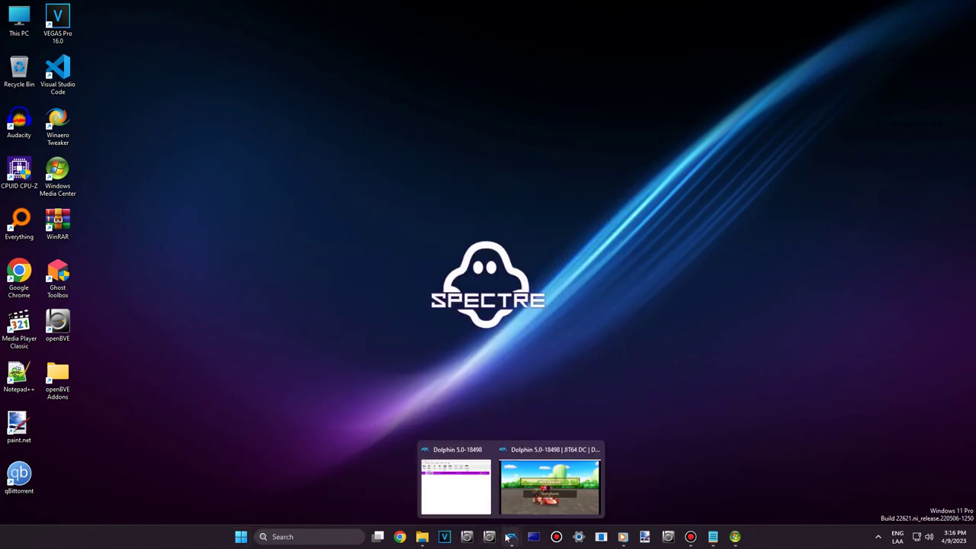
click(480, 488)
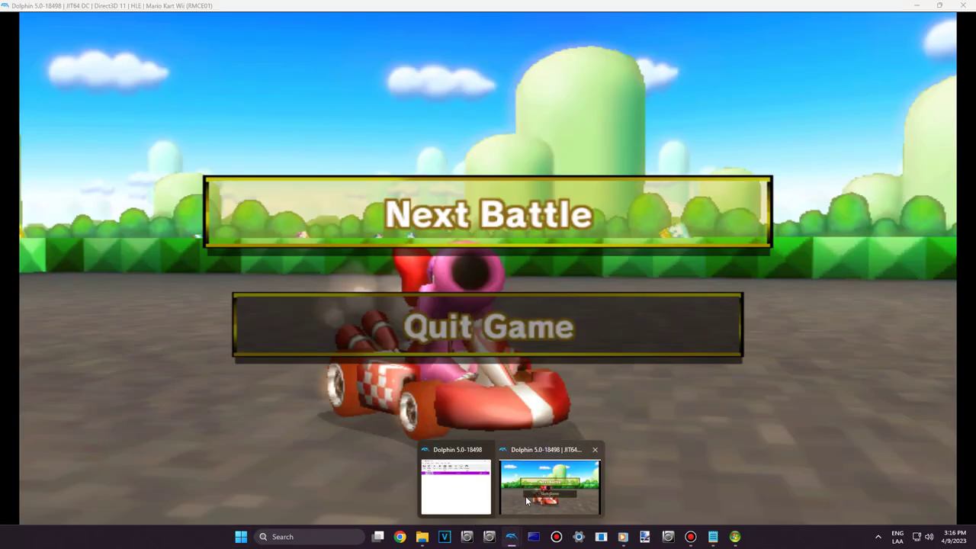
click(525, 496)
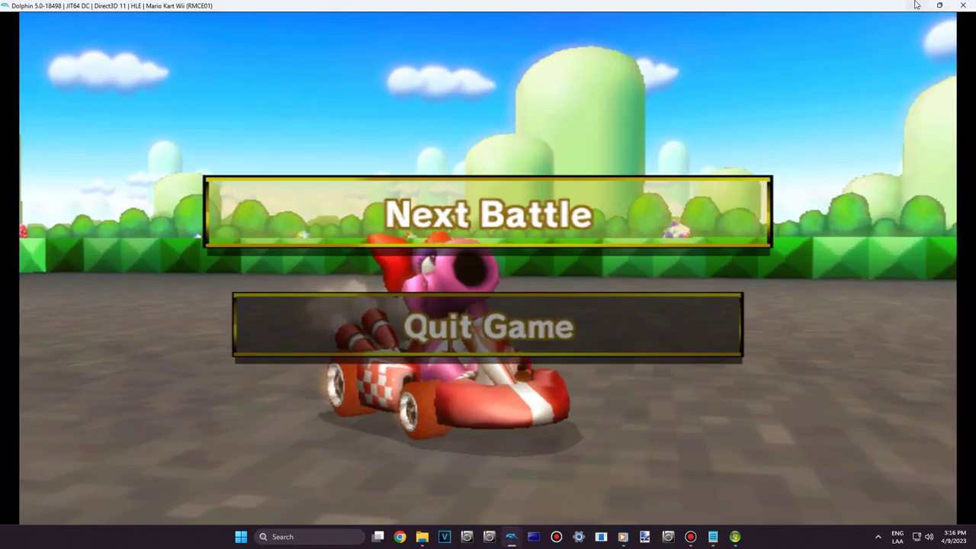
click(963, 6)
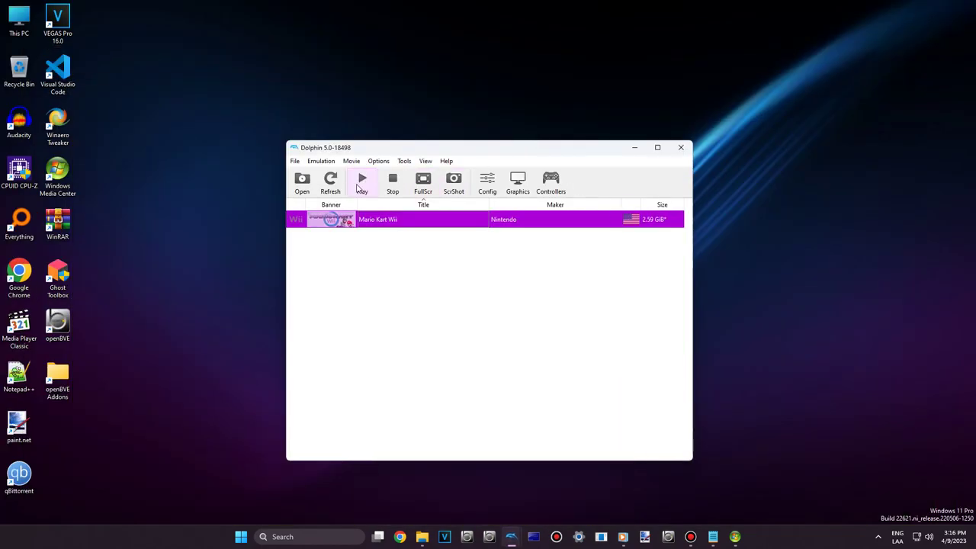
mouse_move(513, 534)
click(528, 484)
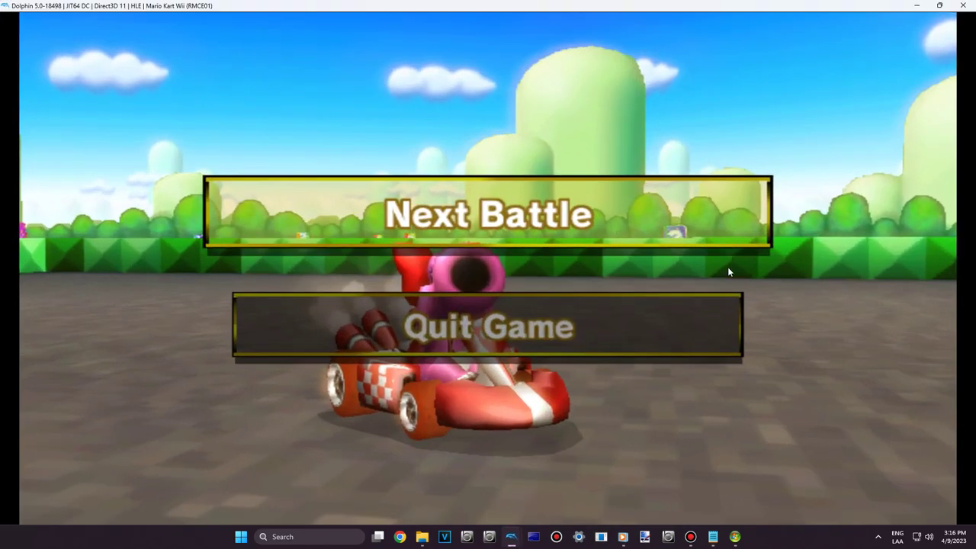
mouse_move(512, 535)
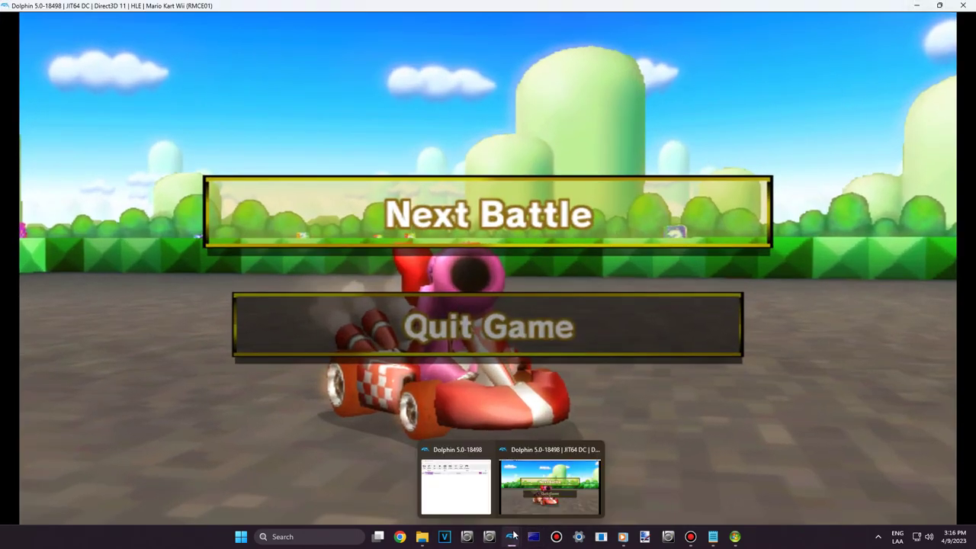
click(484, 488)
drag(391, 150, 639, 197)
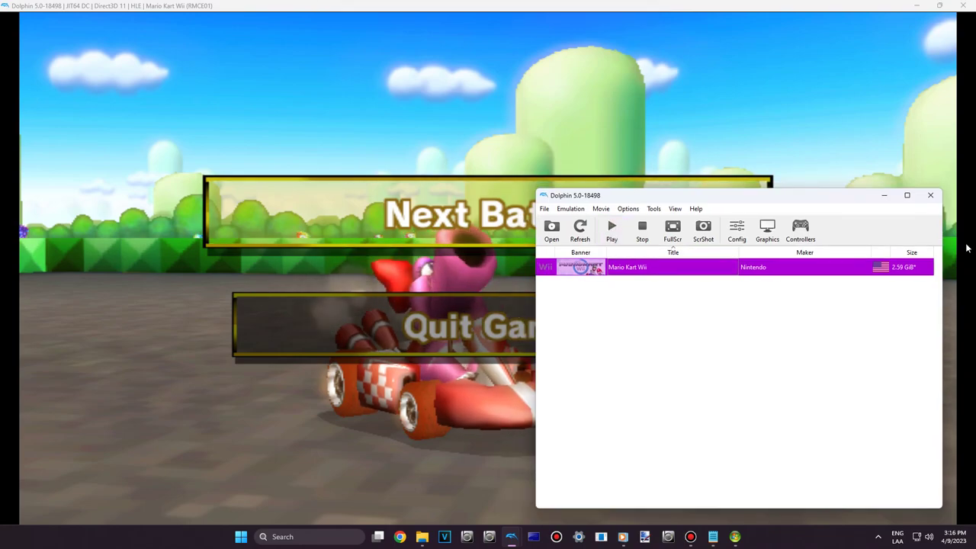
click(883, 195)
Step: Run winver again over the game window to check the Windows version and dismiss the About Windows dialog
key(super+r)
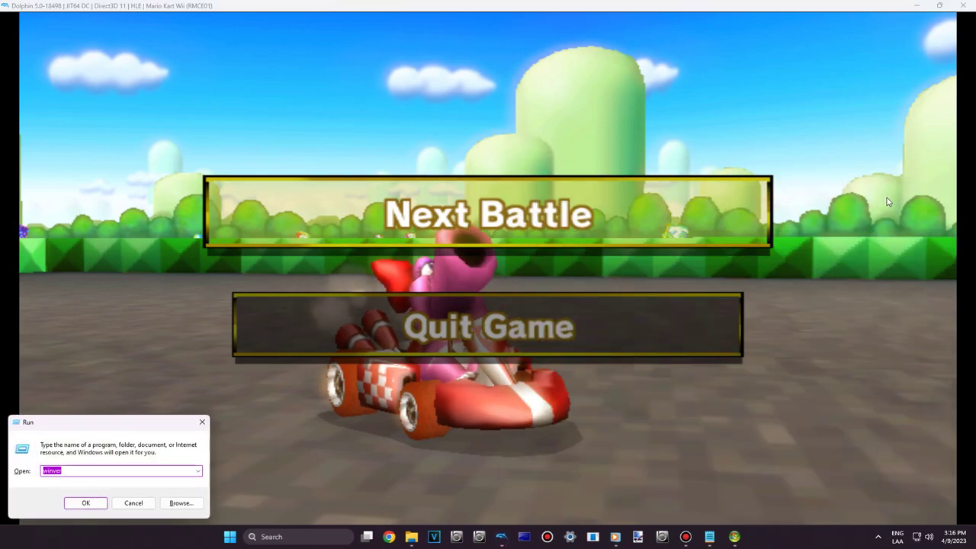
key(Return)
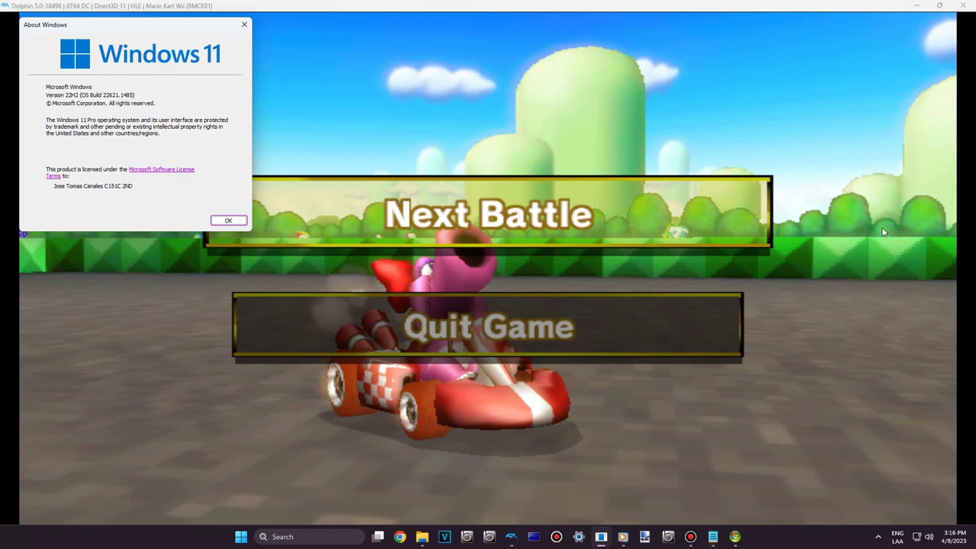
key(Return)
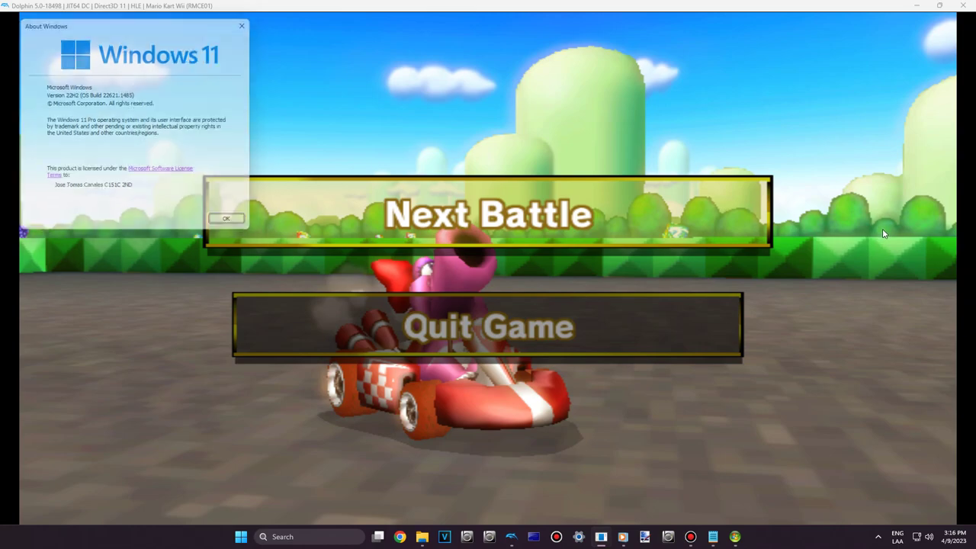
Step: Minimize the Mario Kart Wii game window and bring up the Mi Musica folder in File Explorer
click(913, 5)
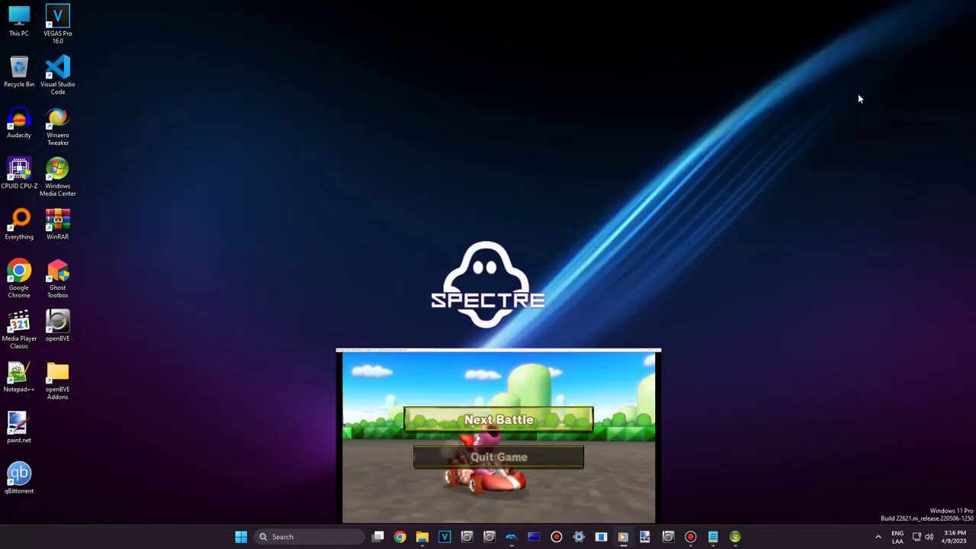
click(422, 535)
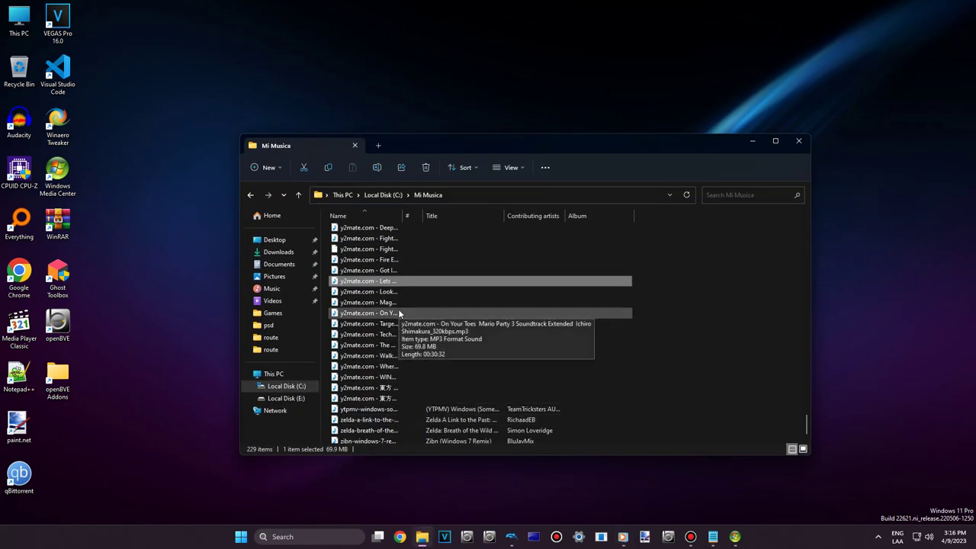
scroll(398, 309, up, 5)
scroll(436, 347, up, 9)
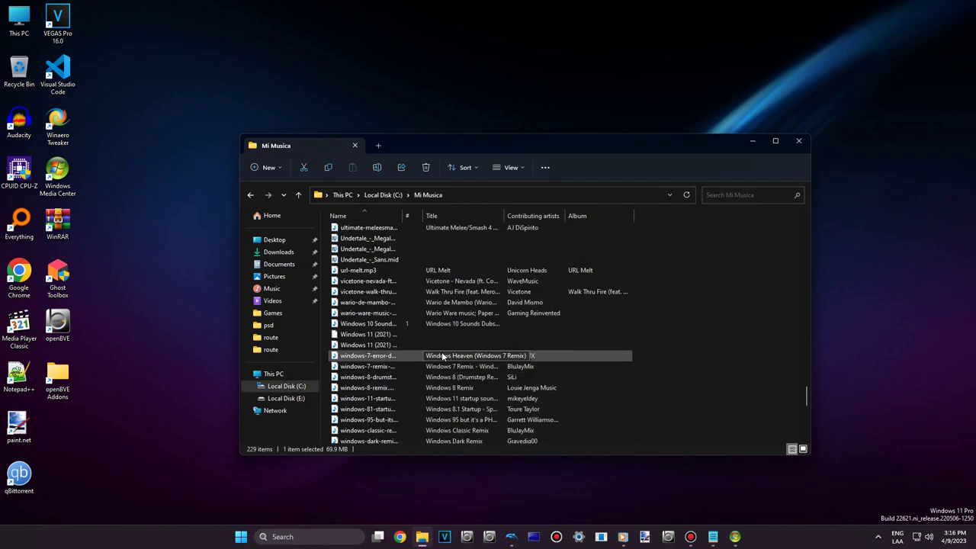
scroll(442, 354, up, 6)
click(445, 356)
Step: Go up to Local Disk (C:) and return to the Mi Musica folder
key(alt+Up)
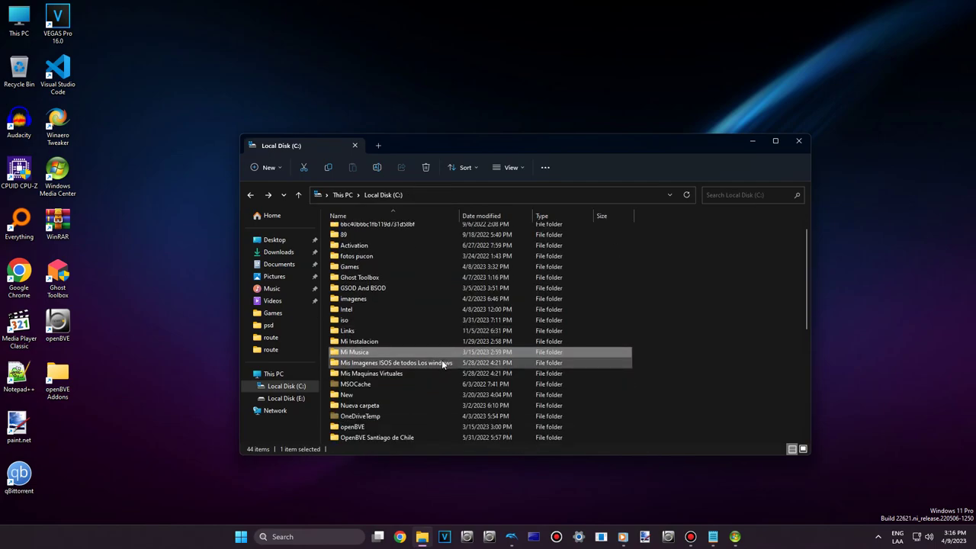
scroll(451, 370, down, 2)
click(701, 342)
key(Down)
key(alt+Left)
Step: Find the Mini-Game Challenge track in the Mi Musica folder and play it
key(Down)
key(Down)
key(Down)
key(Down)
key(Down)
key(Down)
key(Down)
key(Down)
key(Down)
key(Down)
key(Down)
key(Down)
key(Down)
key(Down)
key(Down)
key(Down)
key(Down)
key(Down)
key(Down)
key(Down)
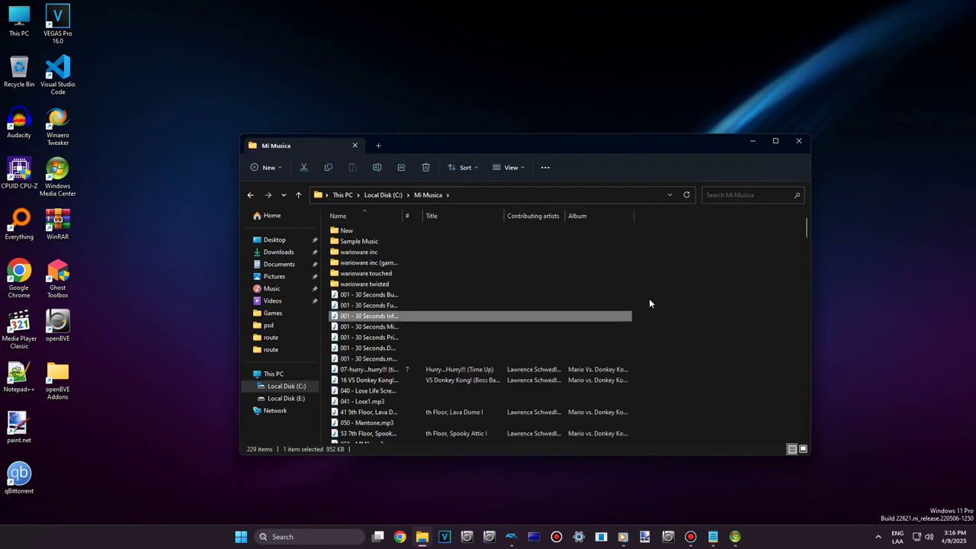
key(Down)
key(Down)
key(Down)
key(Down)
key(Down)
key(Down)
key(Down)
key(Down)
key(Down)
key(Down)
key(Down)
key(Down)
key(Down)
key(Down)
key(Down)
key(Down)
key(Down)
key(Down)
key(Down)
key(Down)
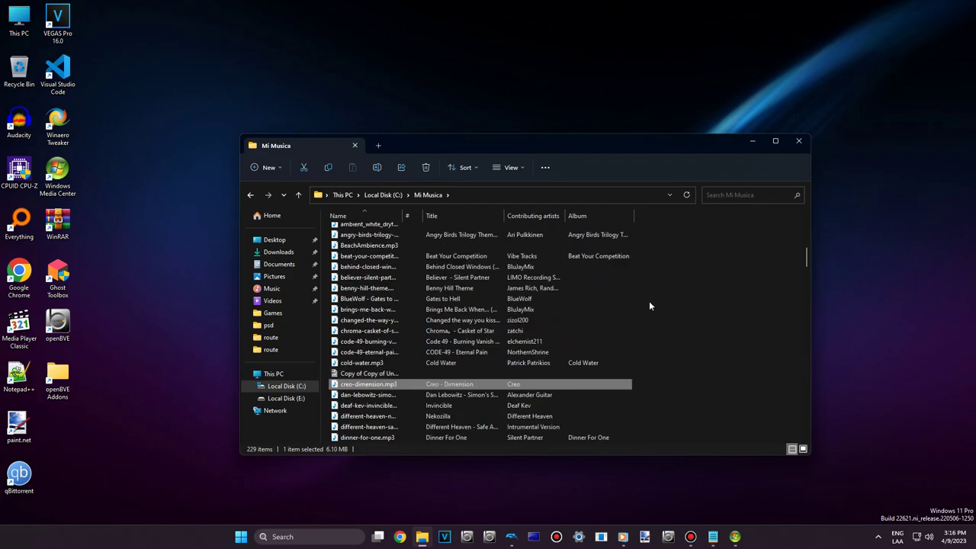
key(Down)
key(Down)
key(Down)
key(Down)
key(Down)
key(Down)
key(Down)
key(Down)
key(Down)
key(Down)
key(Down)
key(Down)
key(Down)
key(Down)
key(Down)
key(Down)
key(Down)
key(Down)
key(Down)
key(Down)
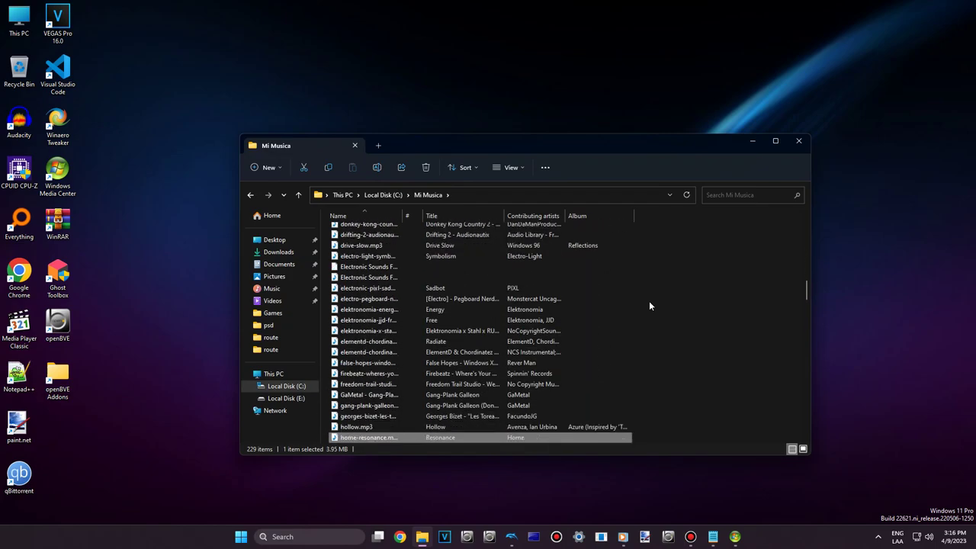
key(Down)
key(Down)
key(Down)
key(Down)
key(Down)
key(Down)
key(Down)
key(Down)
key(Down)
key(Down)
key(Down)
key(Down)
key(Down)
key(Down)
key(Down)
key(Down)
key(Down)
key(Down)
key(Down)
key(Down)
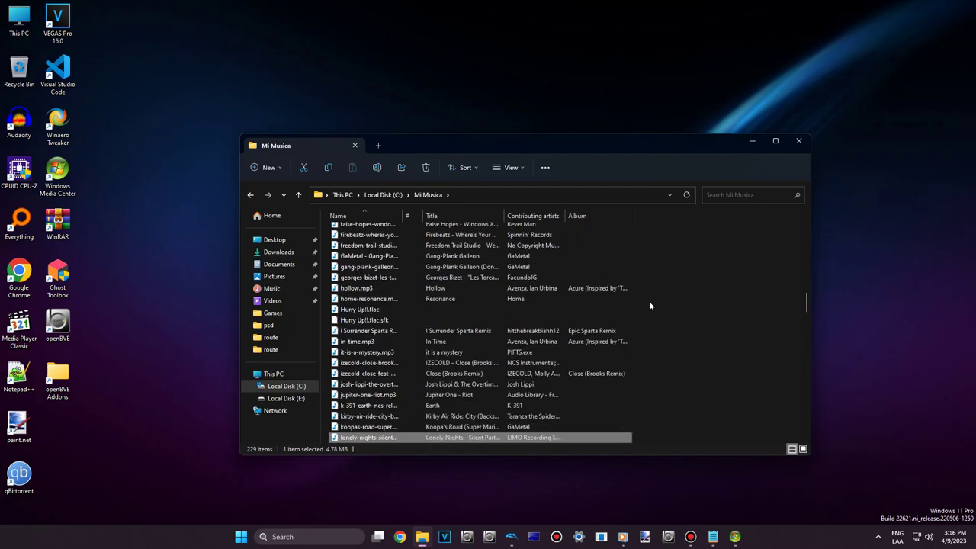
key(Down)
key(Down)
key(Down)
key(Down)
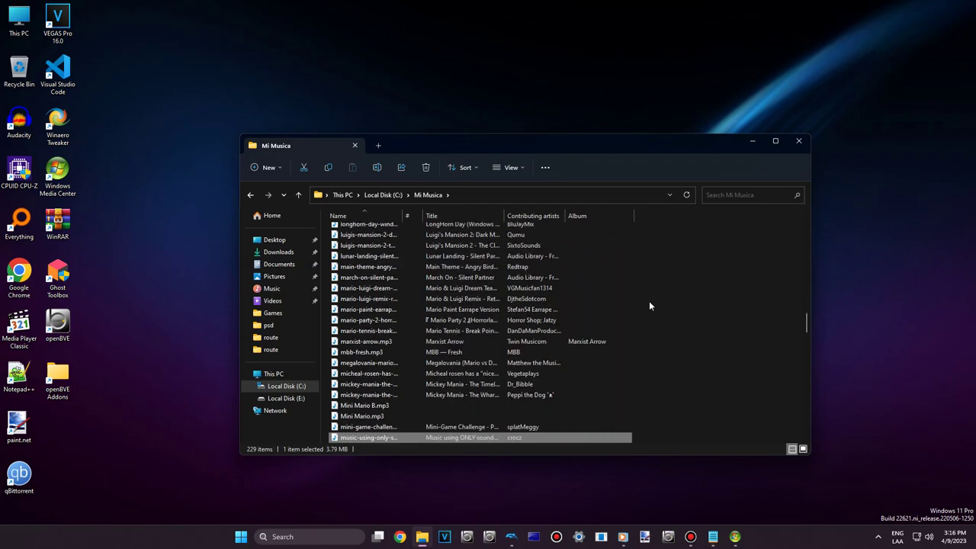
key(Up)
key(Up)
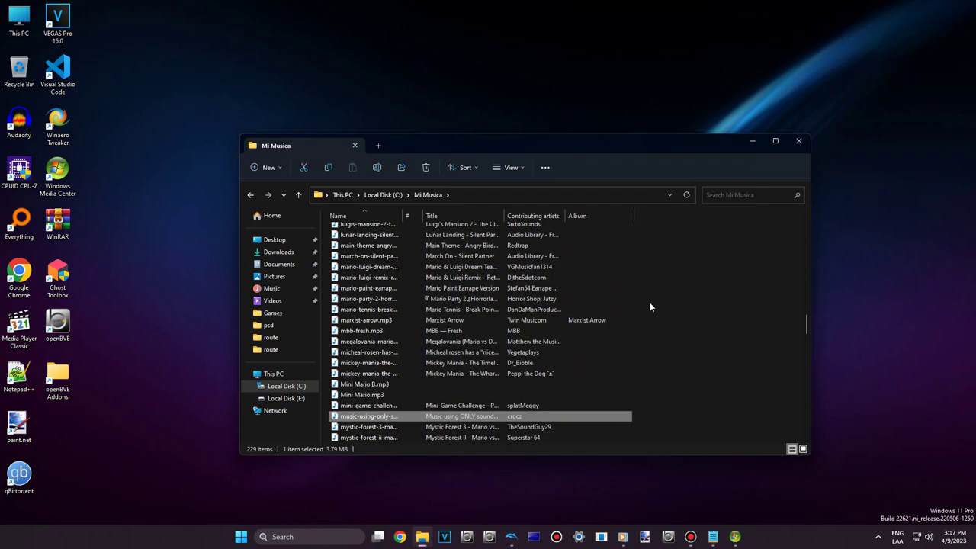
key(Down)
key(Down)
key(Down)
key(Down)
key(Down)
key(Down)
key(Down)
key(Up)
key(Up)
key(Up)
key(Up)
key(Up)
key(Up)
key(Up)
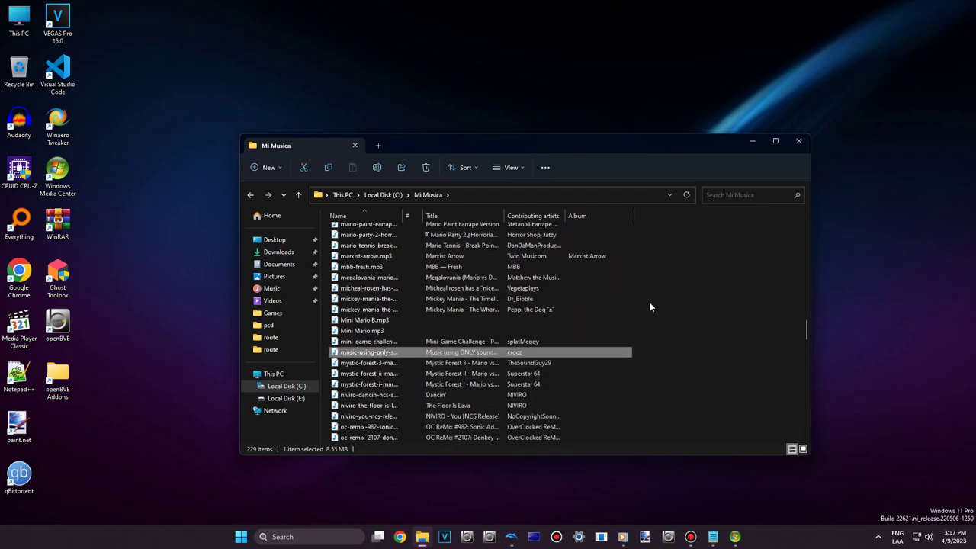
key(Up)
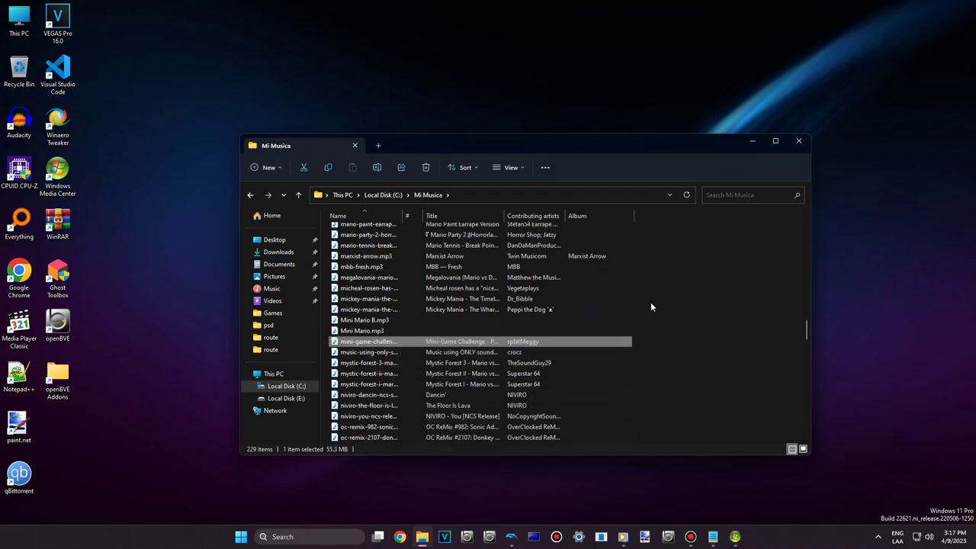
key(Return)
Step: Pause and resume the Mini-Game Challenge track in Windows Media Center and close its window
click(735, 537)
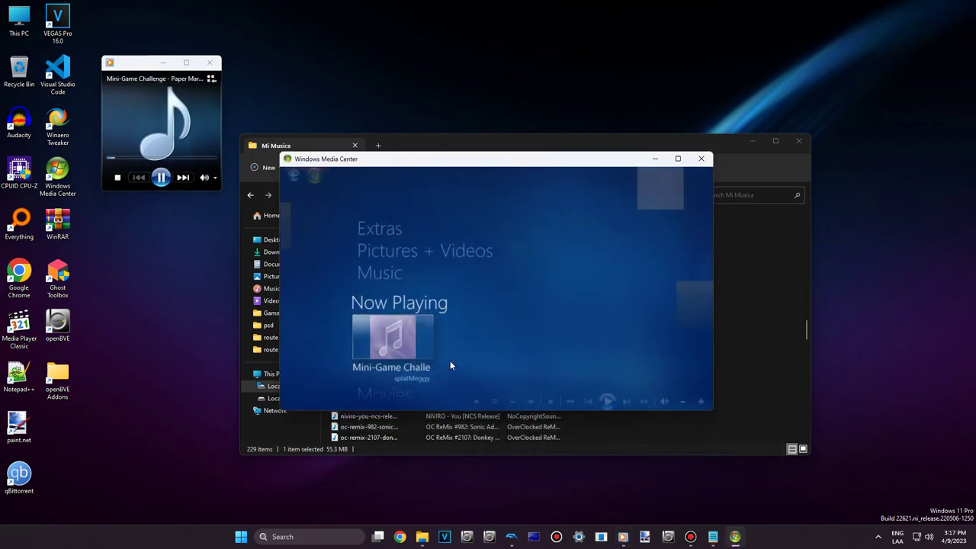
click(608, 397)
click(607, 397)
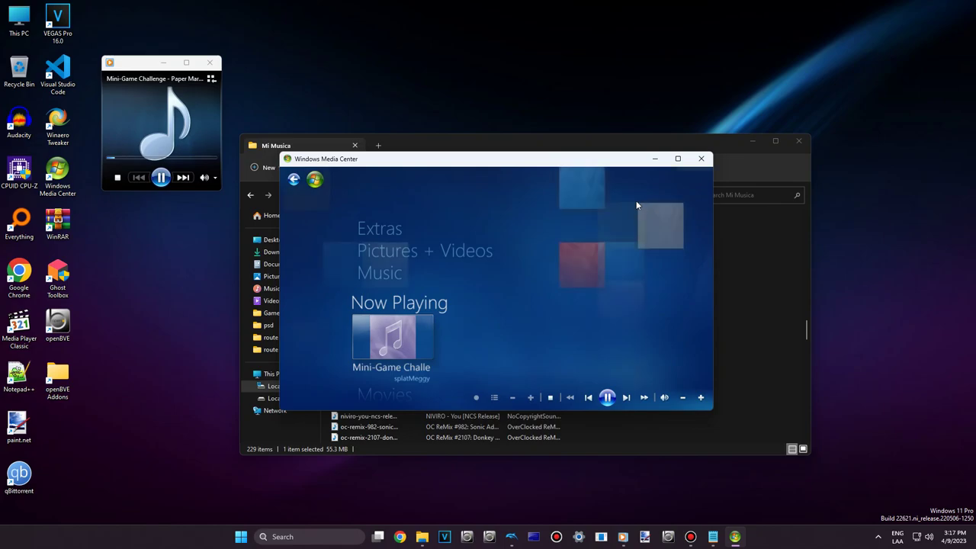
click(700, 159)
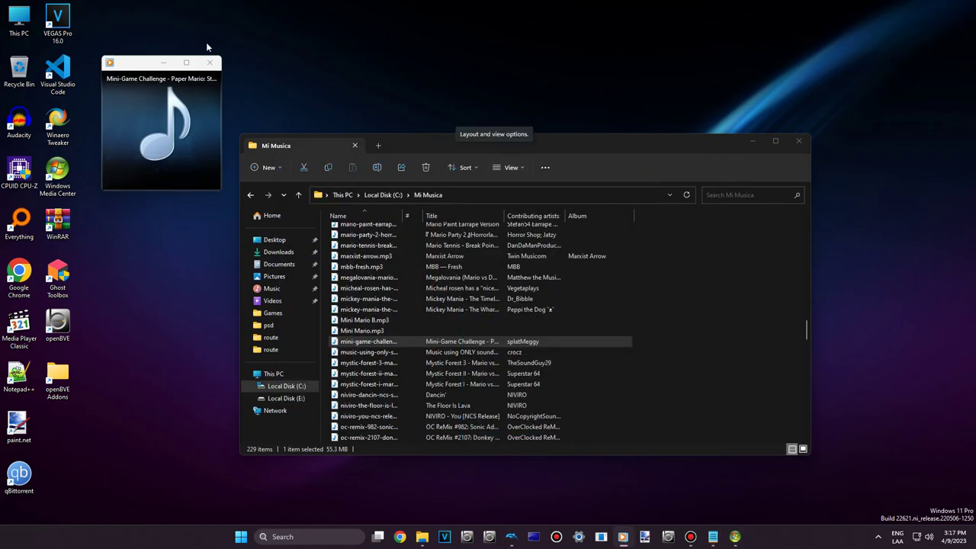
Step: Minimize the small Windows Media Player window and the Mi Musica folder window
click(163, 62)
click(702, 140)
mouse_move(703, 140)
mouse_down()
mouse_move(562, 134)
mouse_move(707, 133)
mouse_up()
double_click(706, 133)
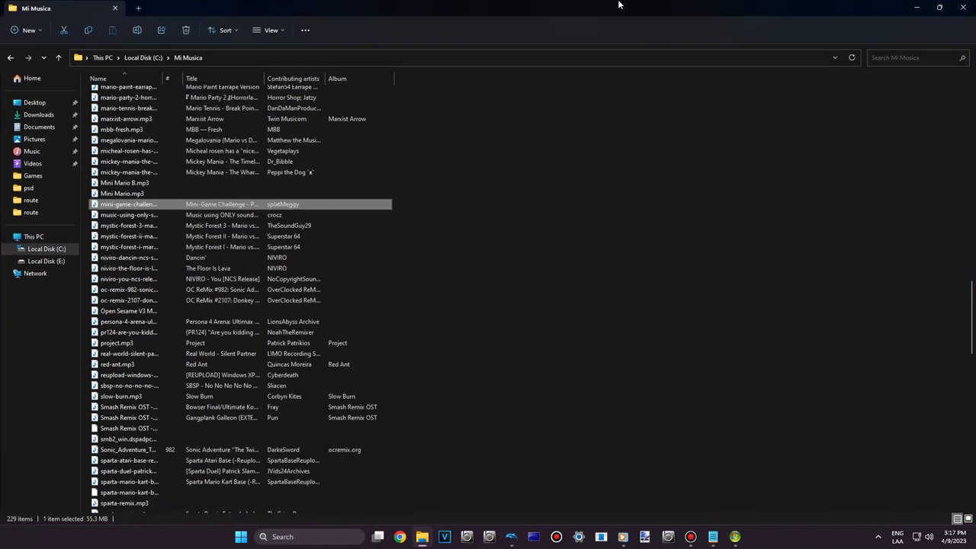
double_click(618, 4)
click(737, 148)
Step: Open Windows Settings and view the Bluetooth & devices, Network & internet and Personalization pages
click(240, 536)
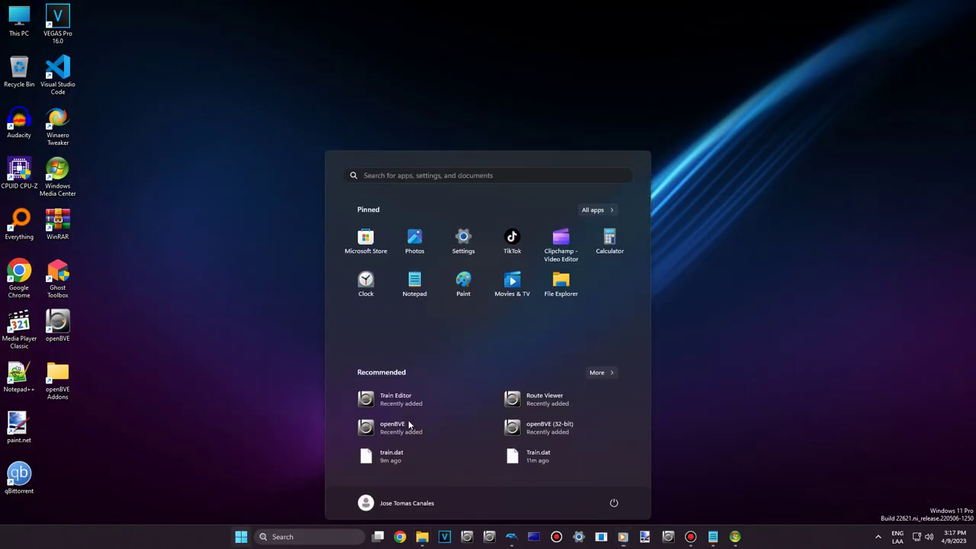
click(473, 244)
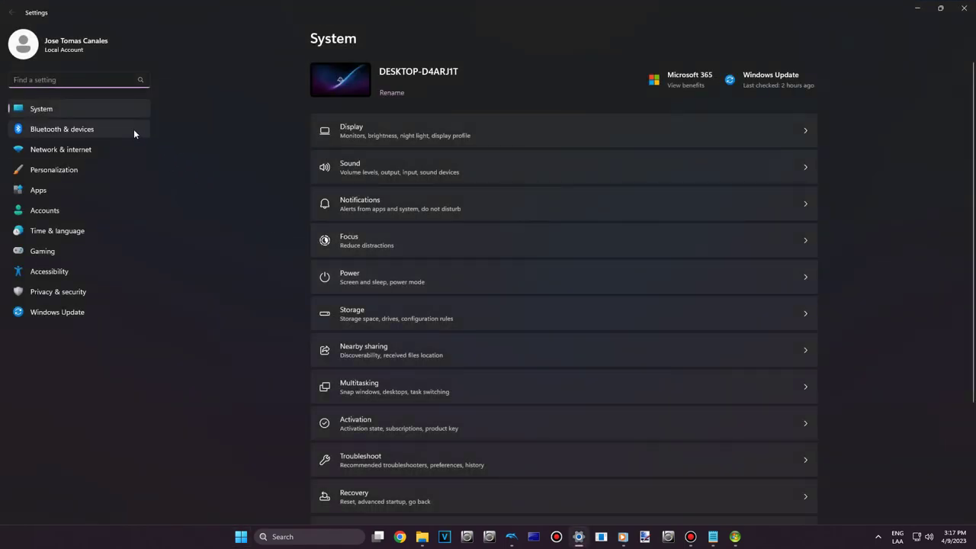
click(133, 129)
click(120, 149)
click(112, 169)
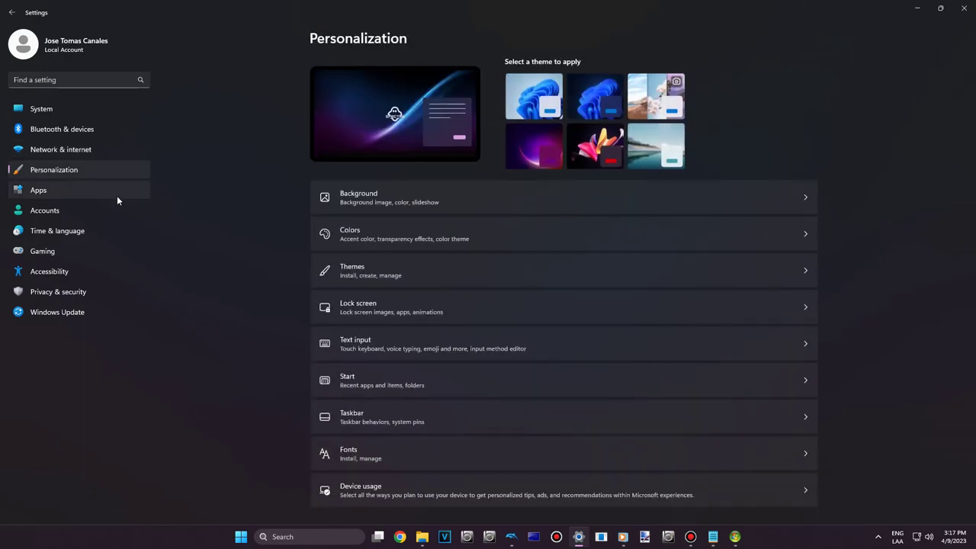
Step: View the Apps, Accounts, Time & language, Gaming, Accessibility, Privacy & security and Windows Update pages
click(117, 200)
click(106, 213)
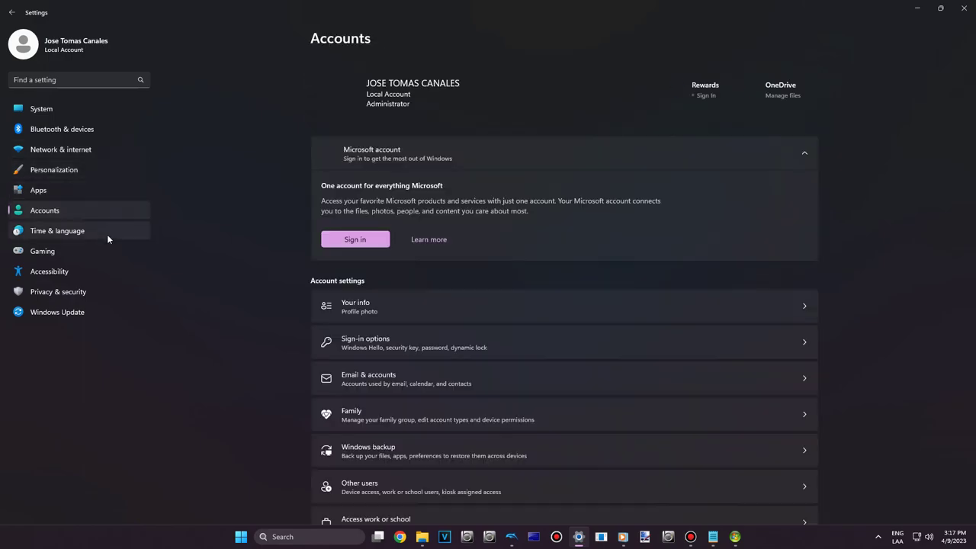
click(107, 239)
click(115, 246)
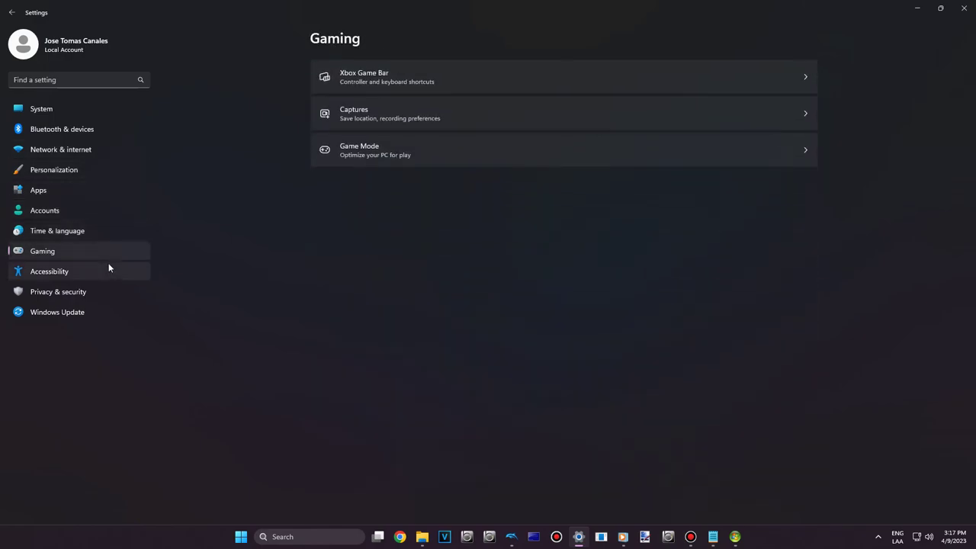
click(108, 267)
click(117, 291)
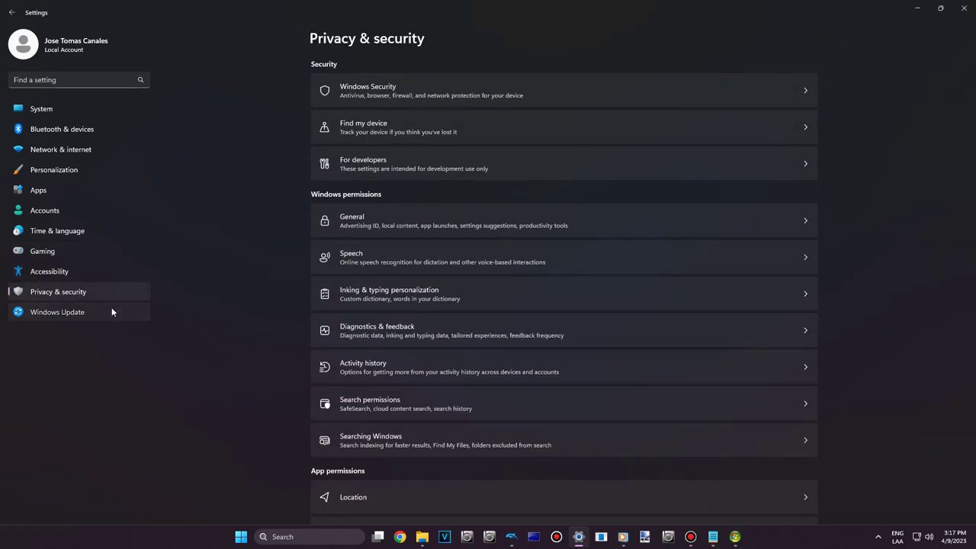
click(112, 308)
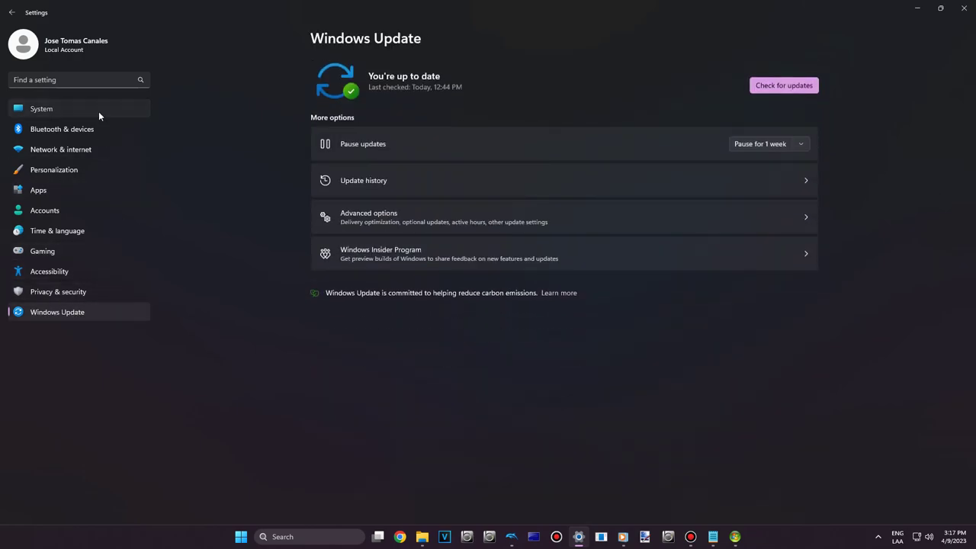
Step: Look over the System settings, open Storage, and expand and collapse its Advanced storage settings
click(98, 112)
scroll(385, 293, down, 5)
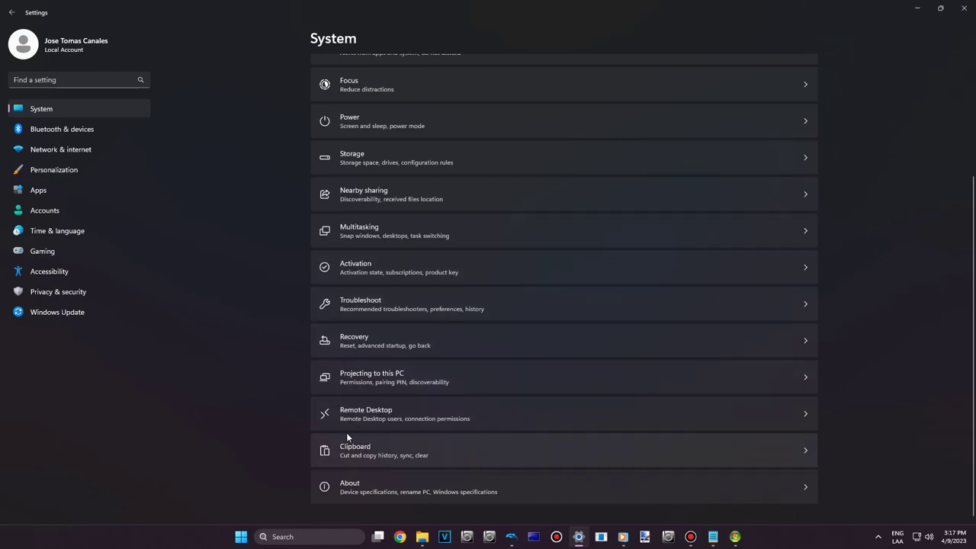
scroll(343, 427, up, 4)
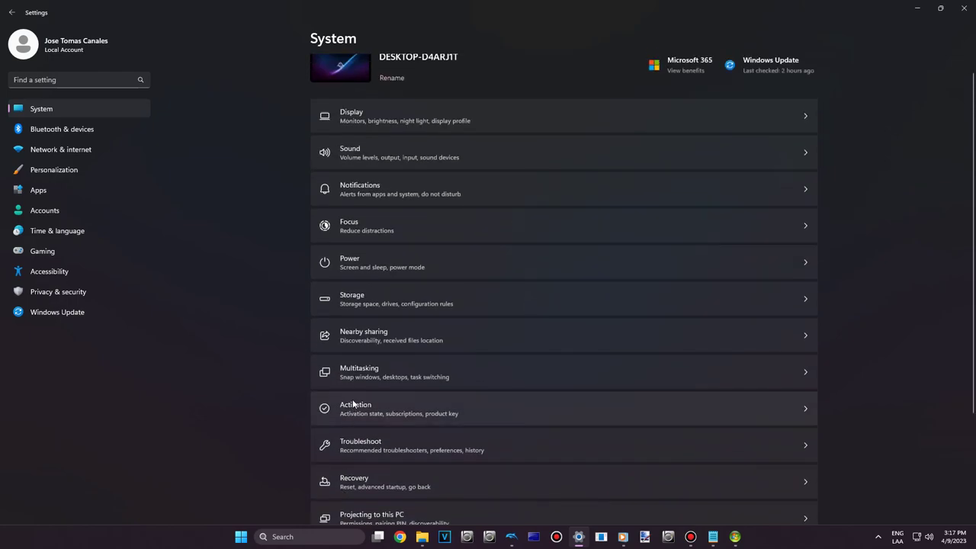
click(384, 286)
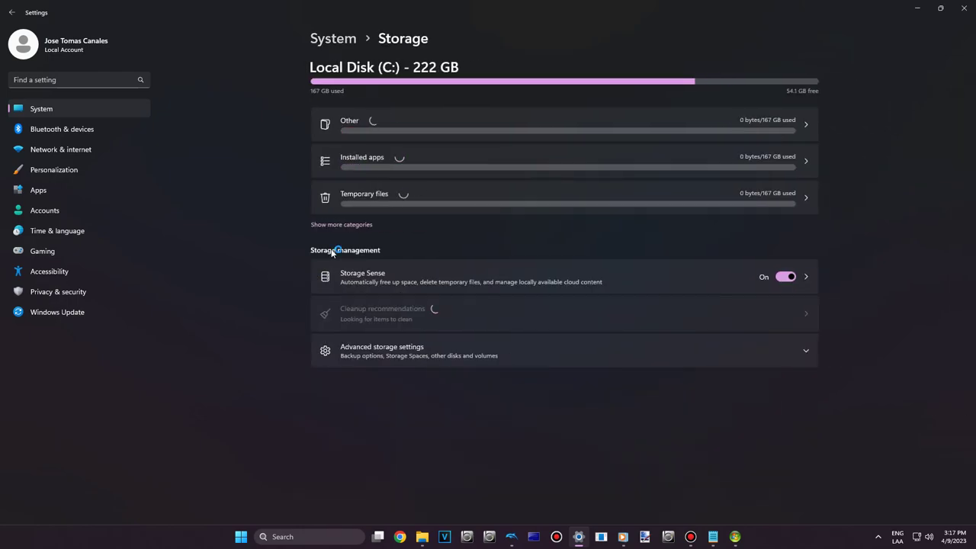
click(432, 355)
click(455, 361)
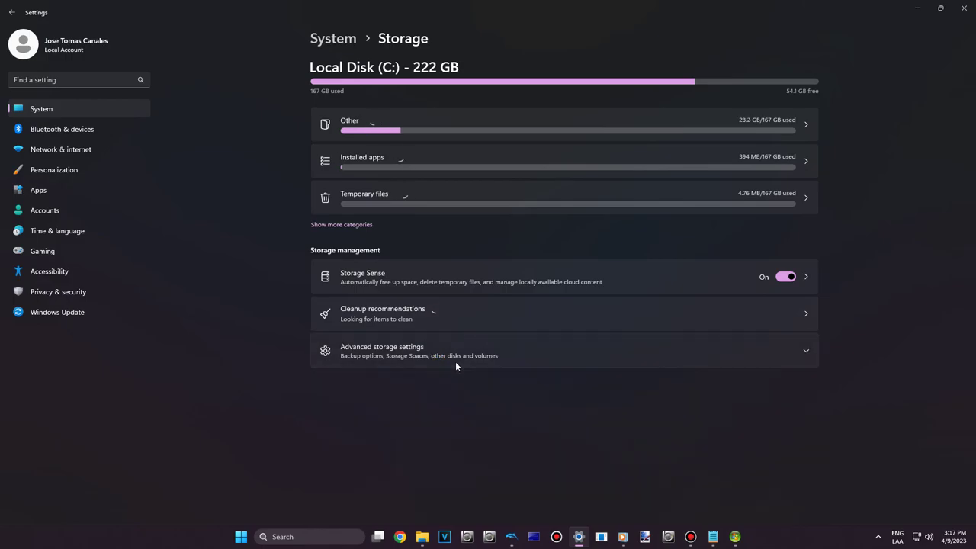
Step: Clean up the Thumbnails temporary files from the Cleanup recommendations
click(761, 309)
click(346, 116)
click(352, 185)
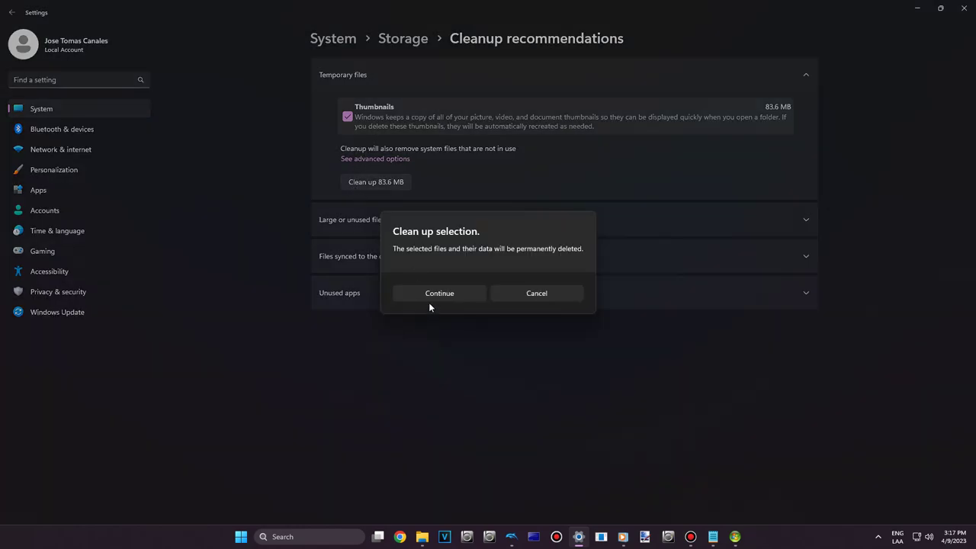
click(425, 294)
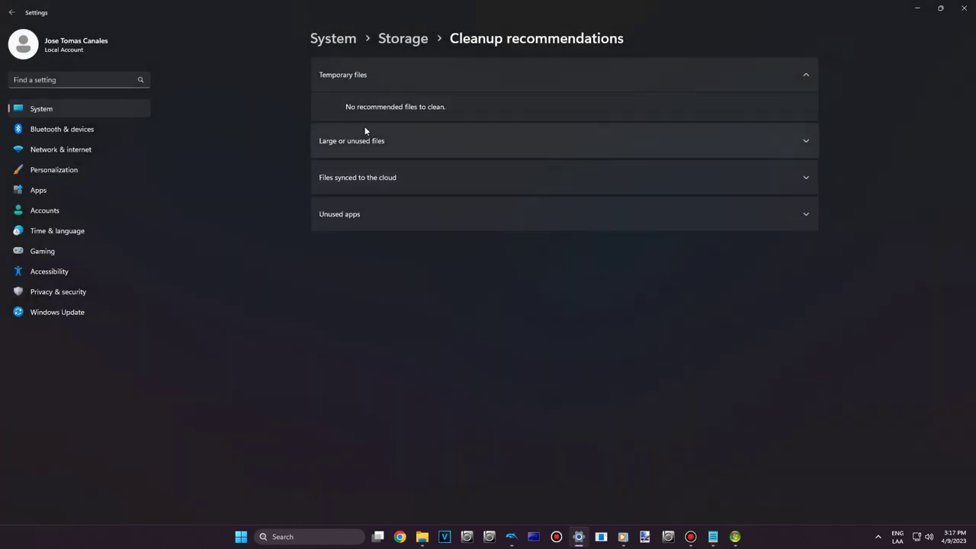
Step: Check the Large or unused files, Files synced to the cloud and Unused apps sections, and close Settings
click(372, 137)
click(372, 137)
click(380, 178)
click(382, 177)
click(379, 212)
click(379, 212)
click(964, 8)
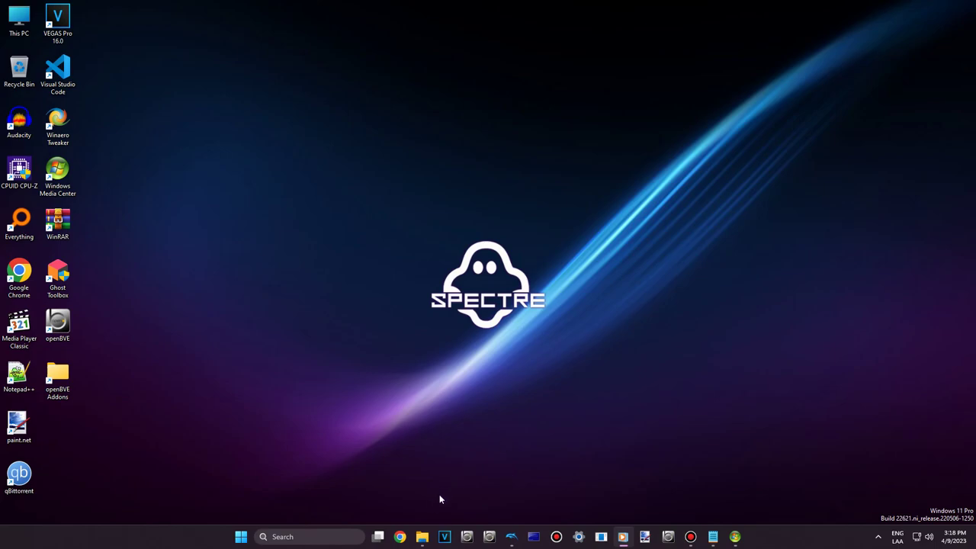
Step: Go from the Mi Musica folder up to This PC, show the computer's properties and highlight the OS build
click(420, 527)
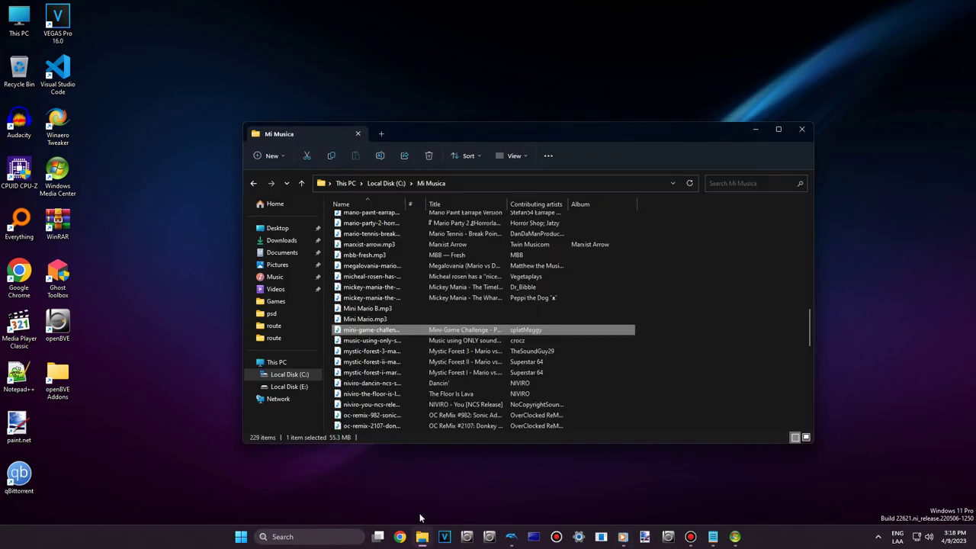
key(alt+Up)
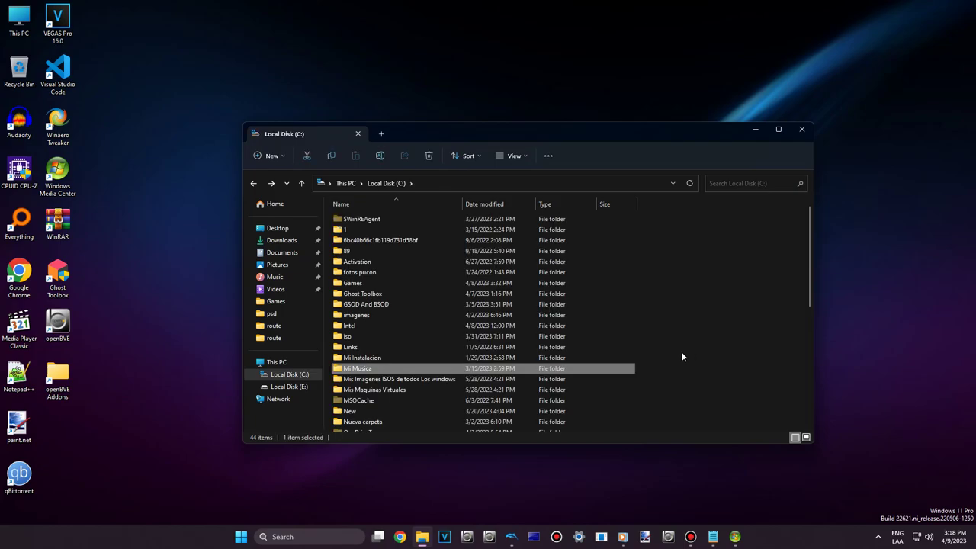
click(294, 364)
right_click(512, 321)
click(534, 402)
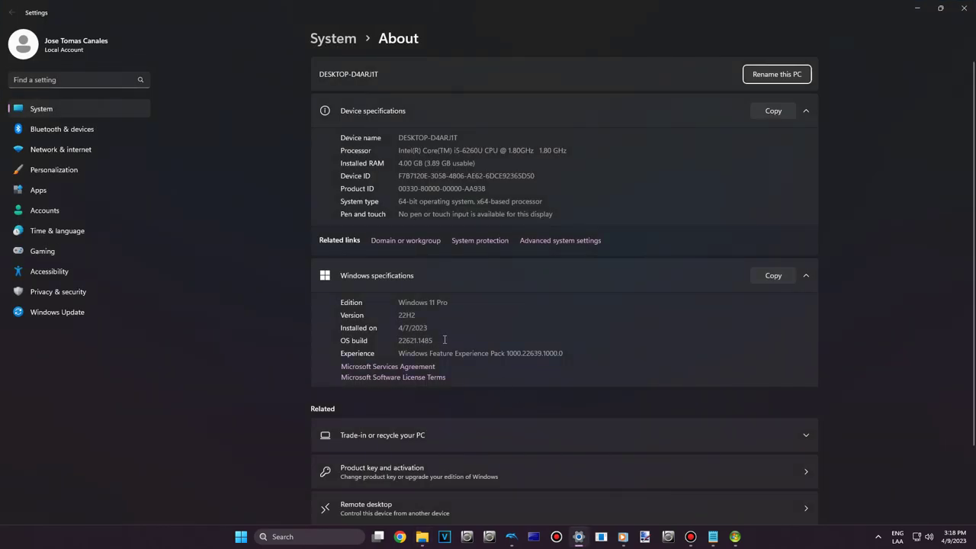
drag(446, 340, 380, 337)
click(489, 339)
Step: Browse the available fonts in the Personalization settings, close Settings and minimize the This PC window
click(45, 170)
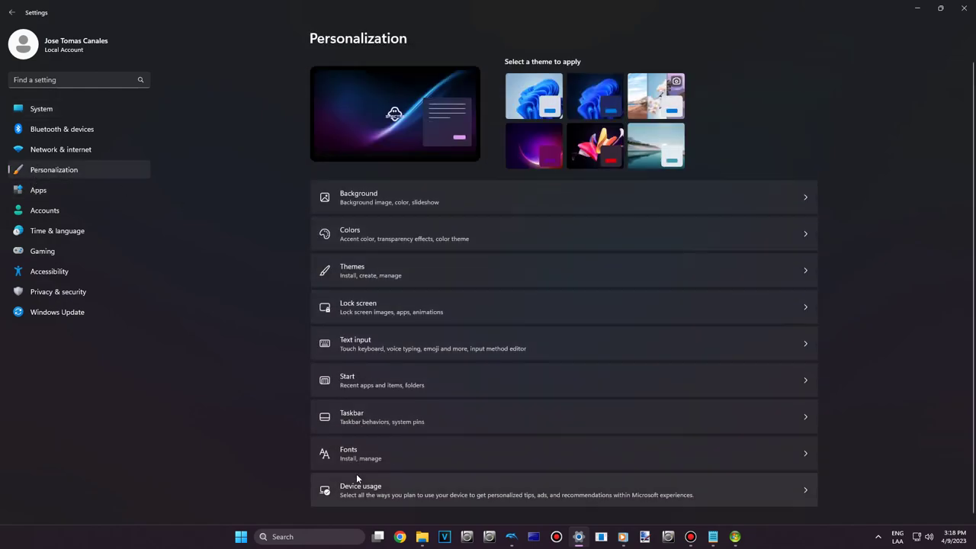
click(359, 451)
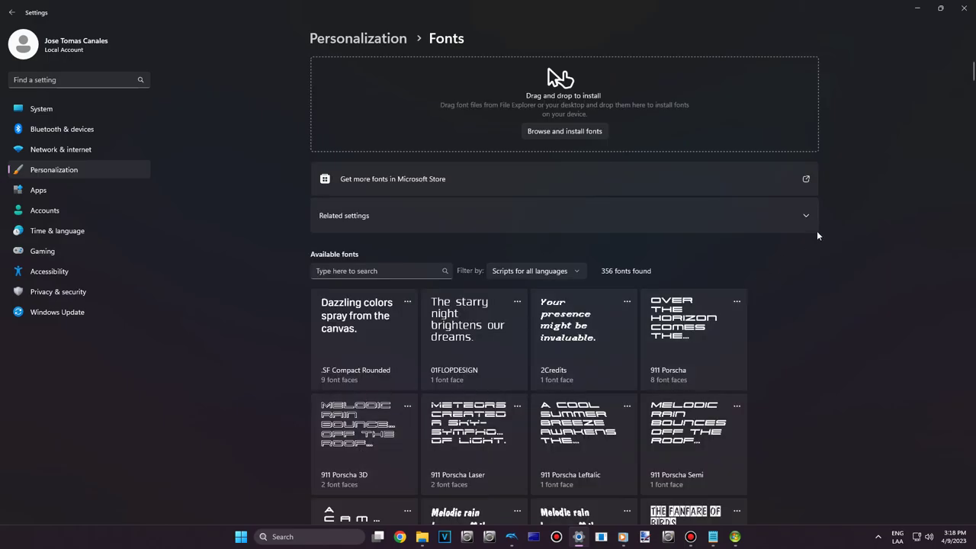
scroll(817, 243, down, 2)
scroll(818, 244, down, 8)
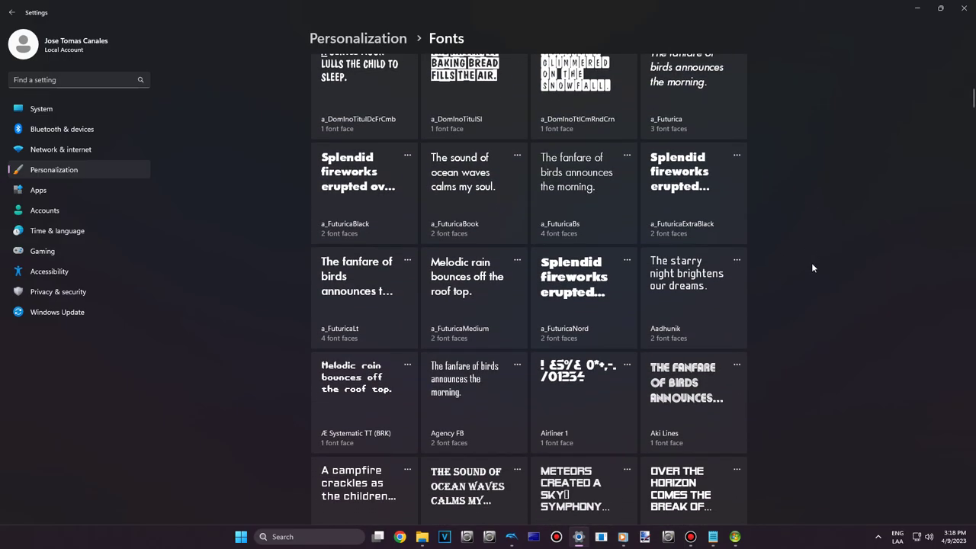
scroll(796, 278, down, 5)
click(917, 8)
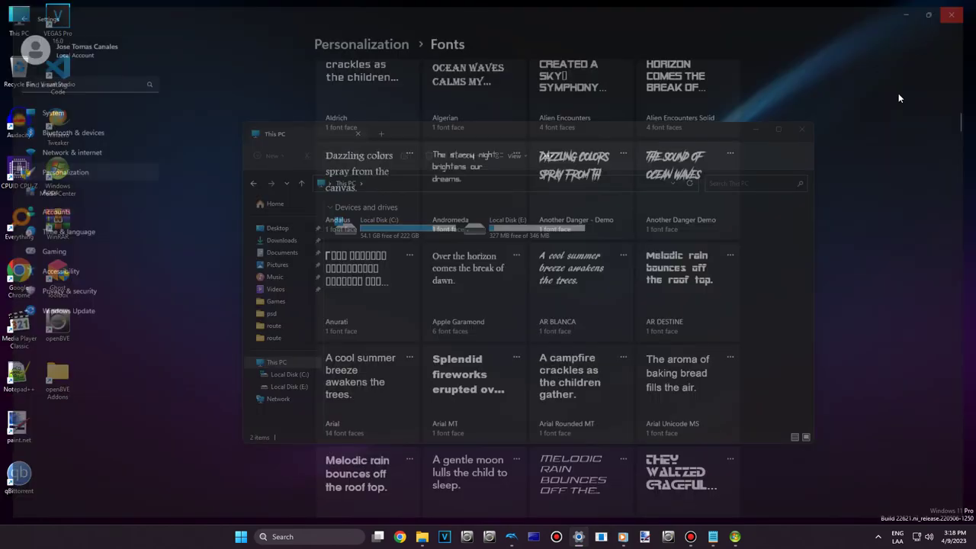
click(753, 132)
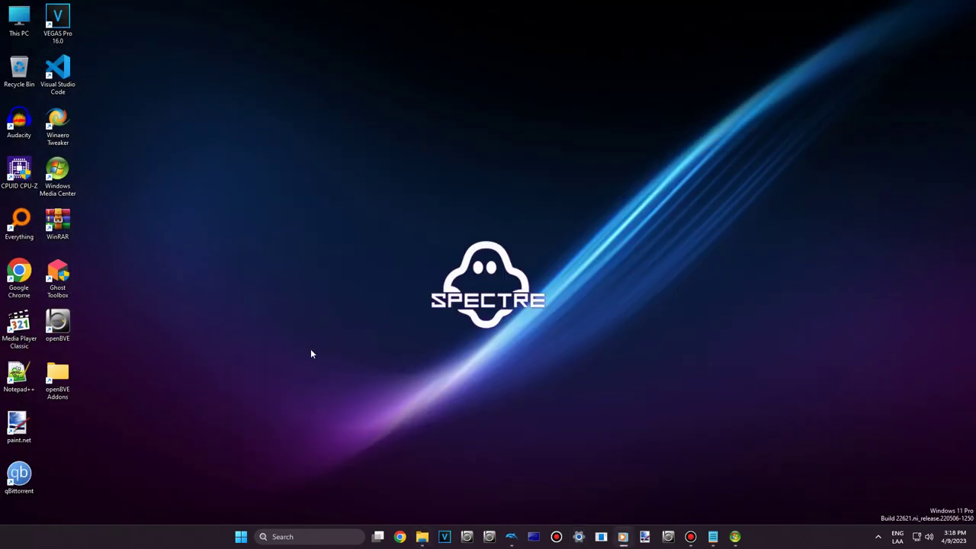
Step: Switch to the Mario Kart Wii game window in Dolphin, and open, reposition and close the Not My Fault dialog over it
mouse_move(510, 537)
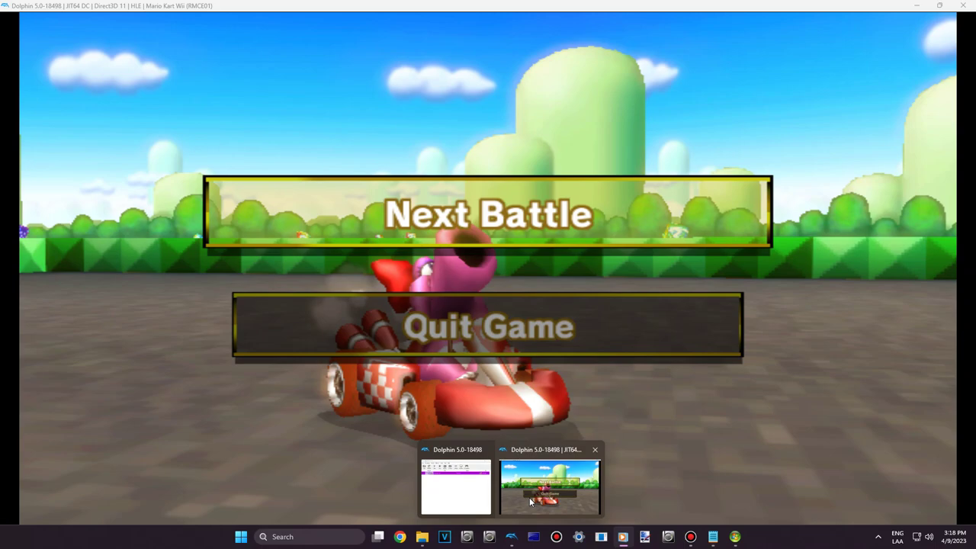
click(529, 497)
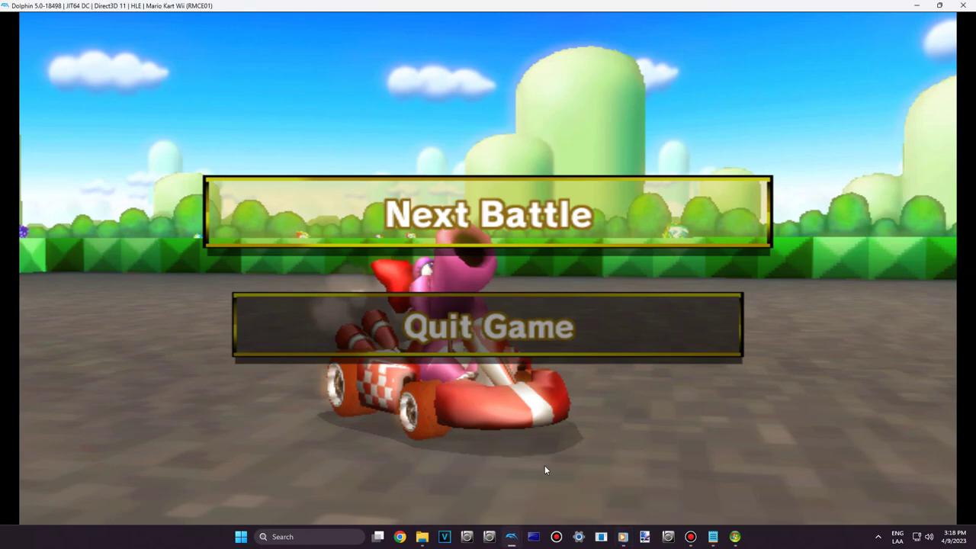
click(533, 536)
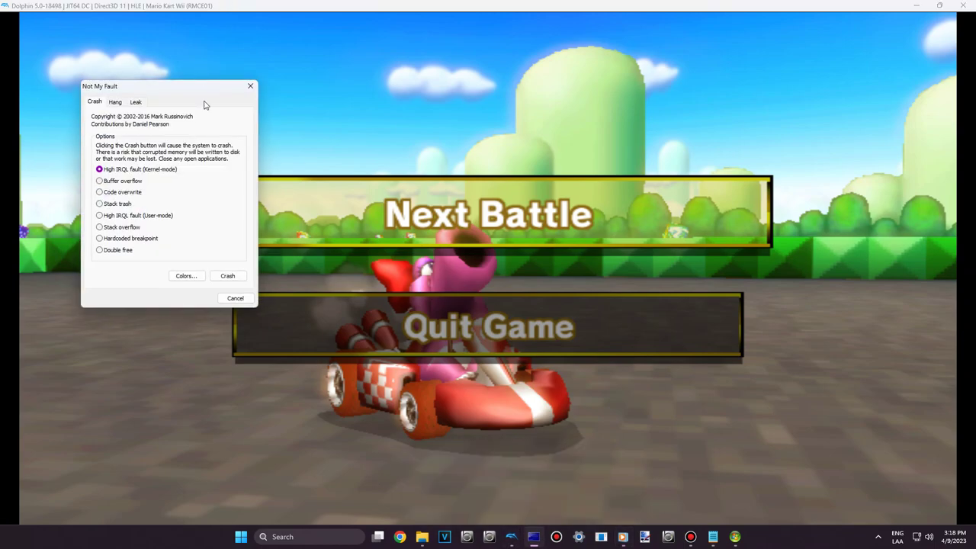
drag(201, 92, 794, 192)
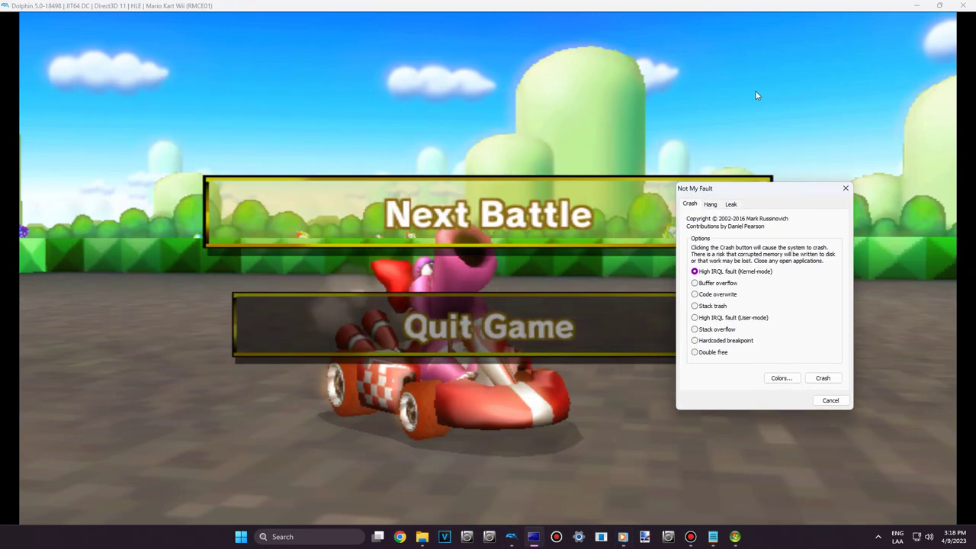
click(844, 187)
Step: Show the About Windows dialog over the game, close it and dismiss the Dolphin game window
click(600, 536)
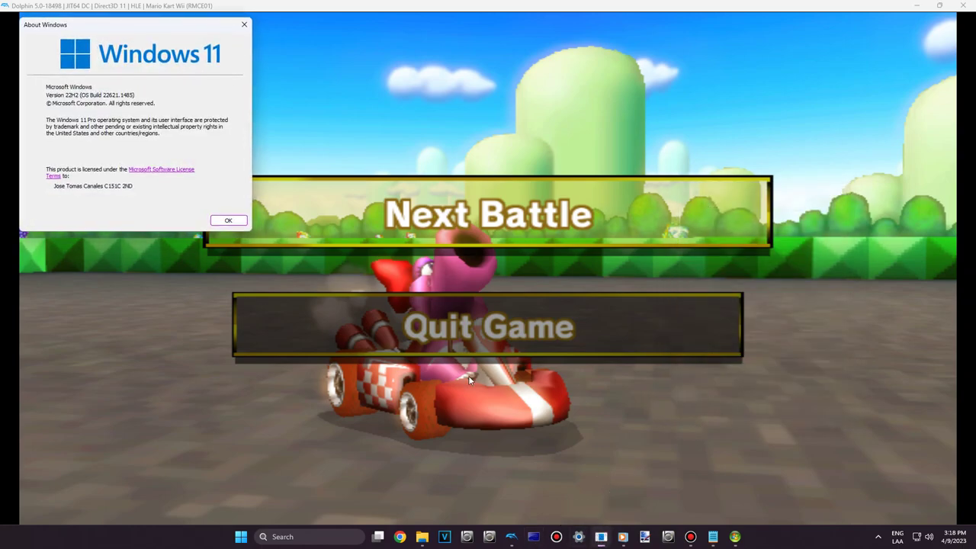
drag(146, 32, 728, 299)
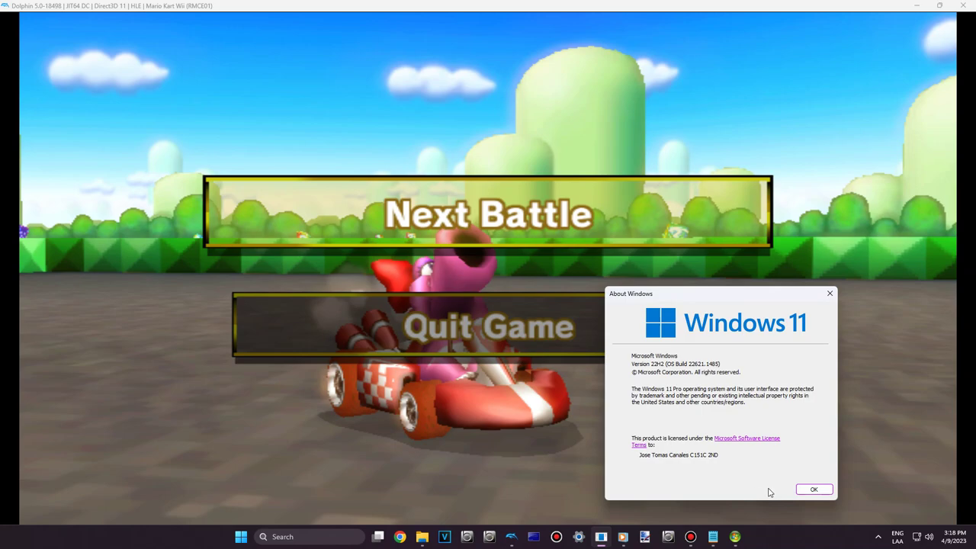
click(813, 489)
click(962, 6)
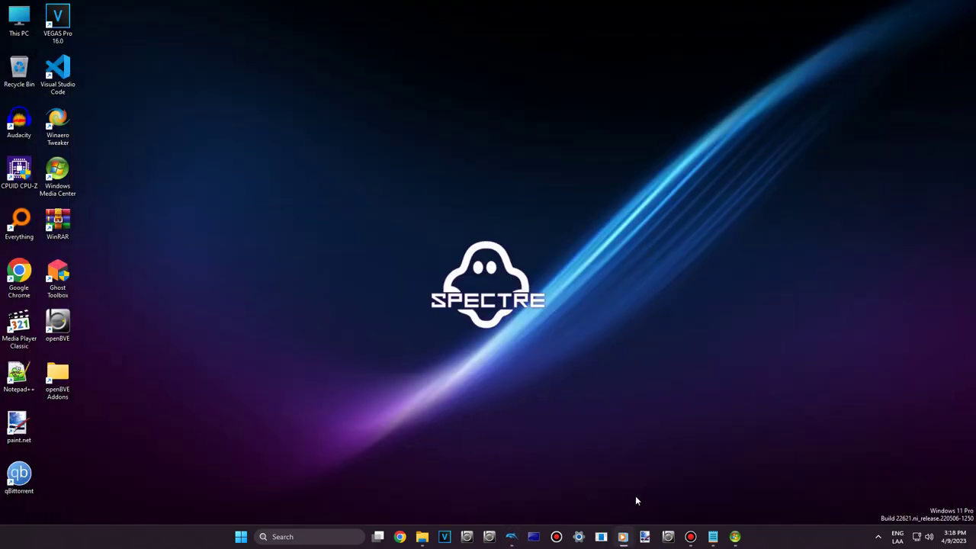
Step: Bring up the Windows Media Center and Bandicam windows and pause the Mini-Game Challenge track
mouse_move(732, 535)
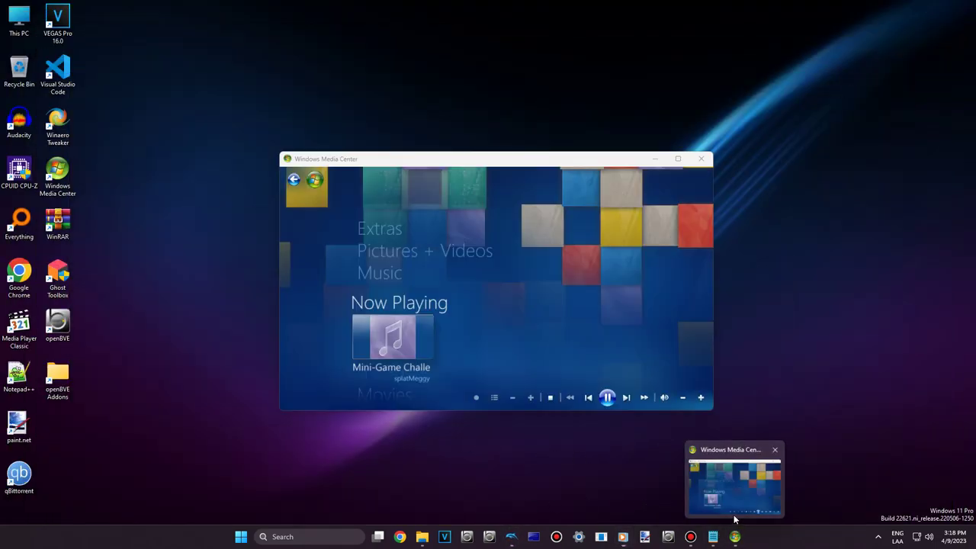
click(715, 512)
mouse_move(691, 536)
click(686, 465)
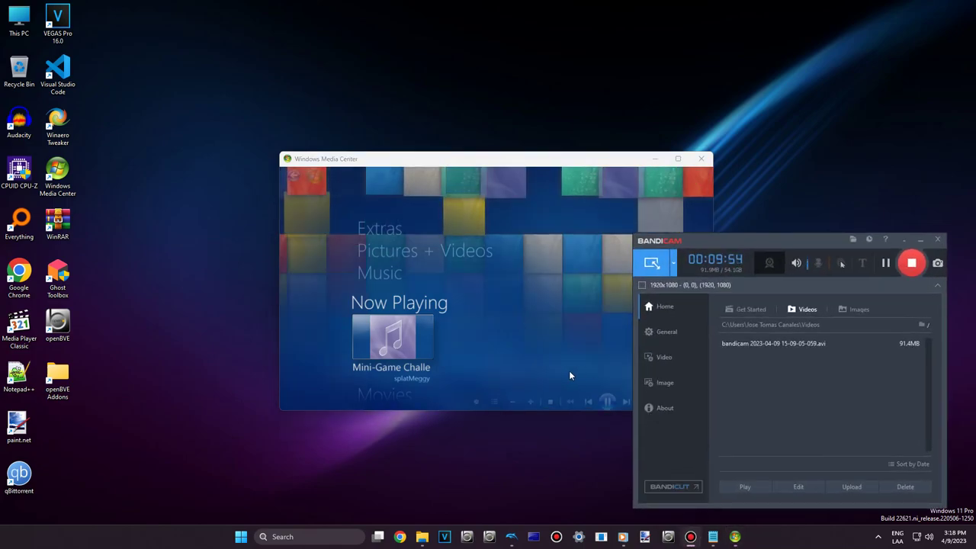
click(607, 398)
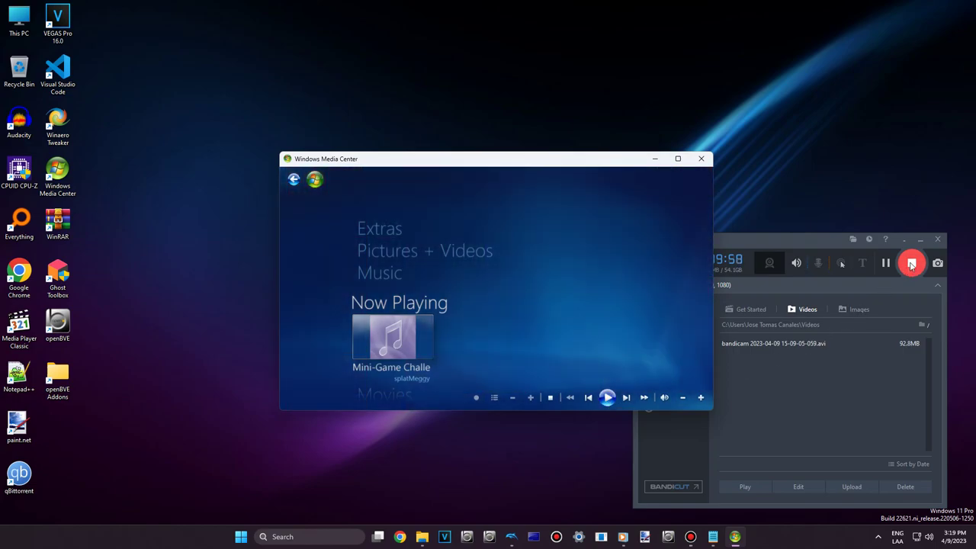